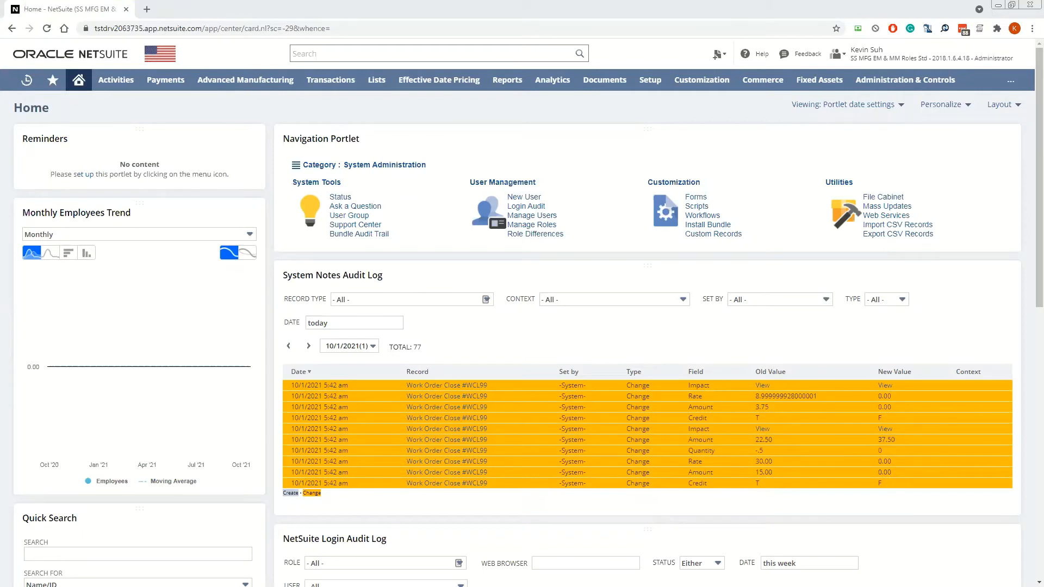
Step: Search globally for item HUM100CTG and open its lot numbered assembly record
left_click(490, 50)
type("HUM100CTG")
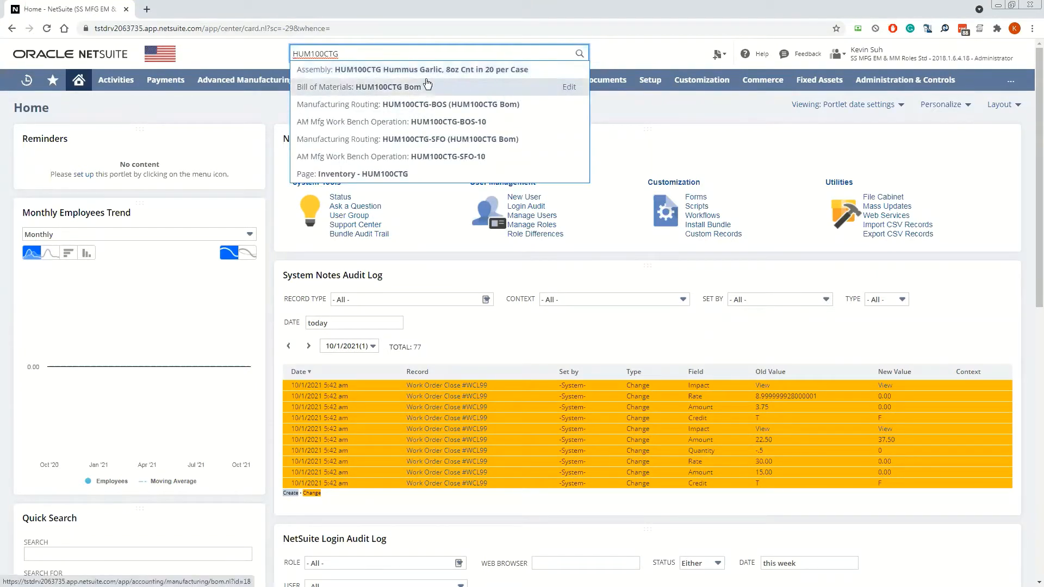
key("Down")
key("Down")
key("Down")
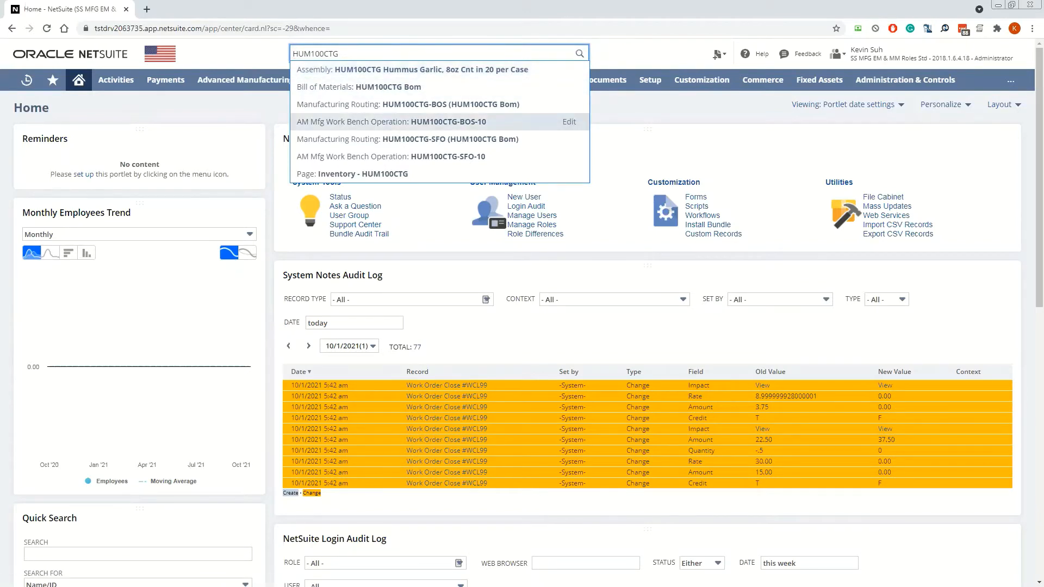
key("Return")
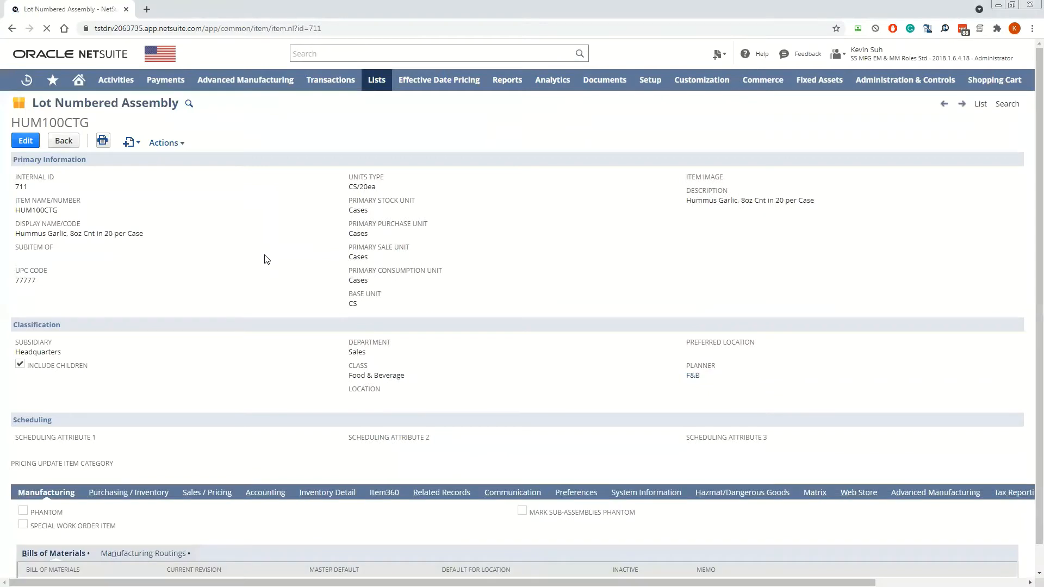
Step: Check the San Francisco on-hand quantity among the locations in the item's purchasing and inventory data
scroll(250, 258, "down", 1)
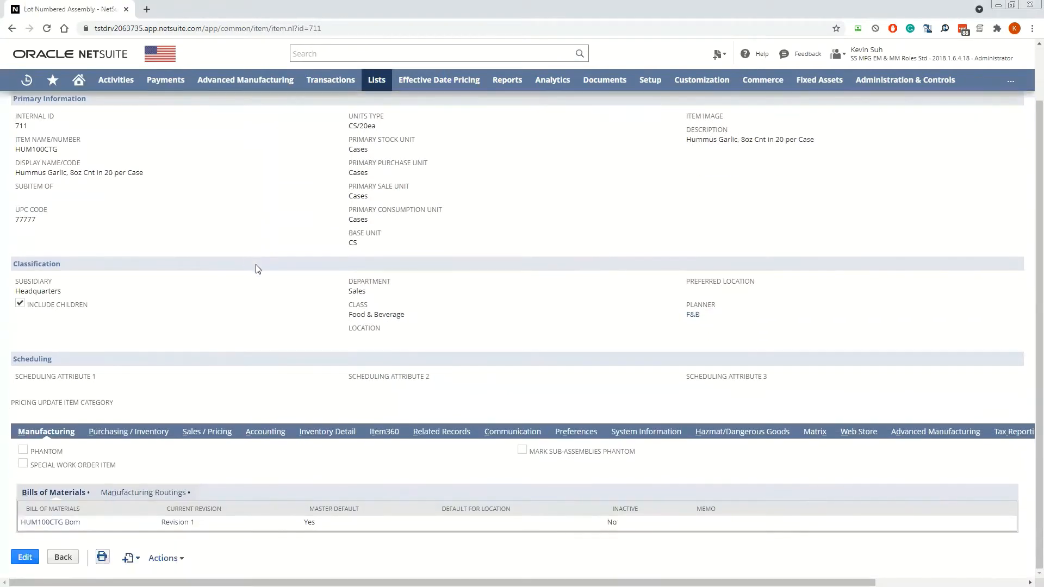
left_click(139, 433)
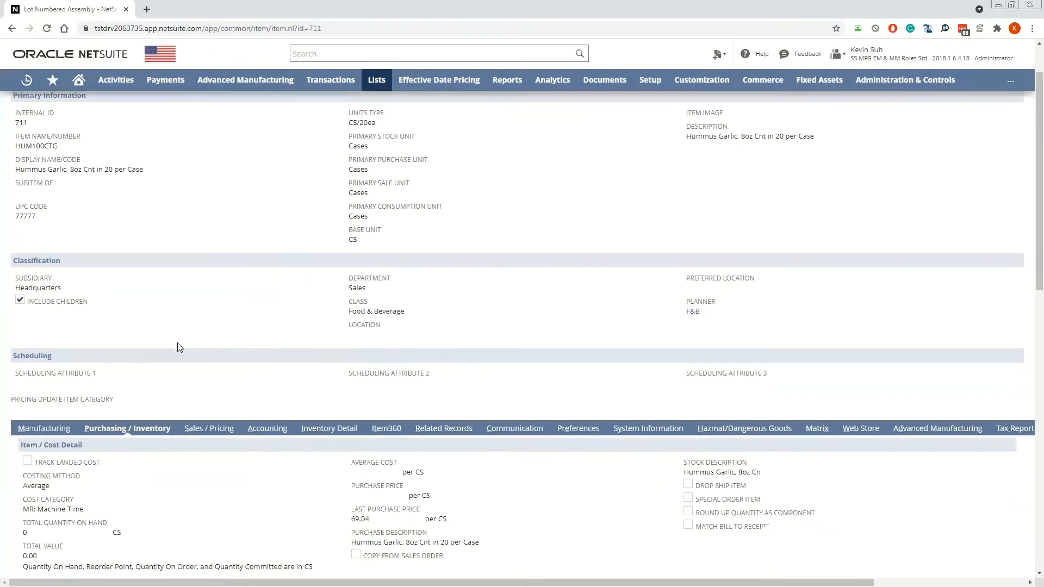
scroll(111, 472, "down", 8)
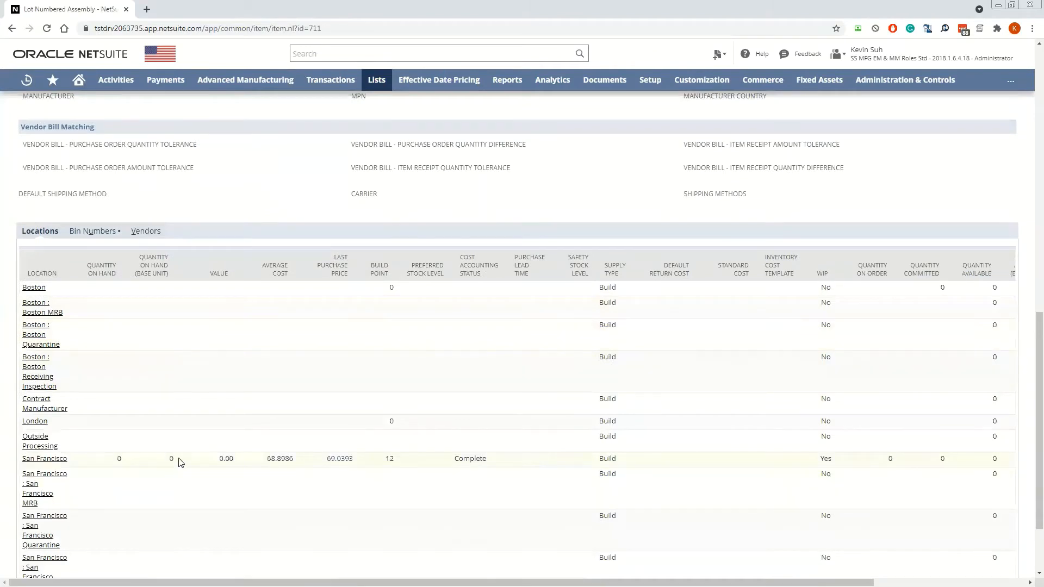
left_click_drag(179, 459, 25, 460)
scroll(182, 441, "up", 10)
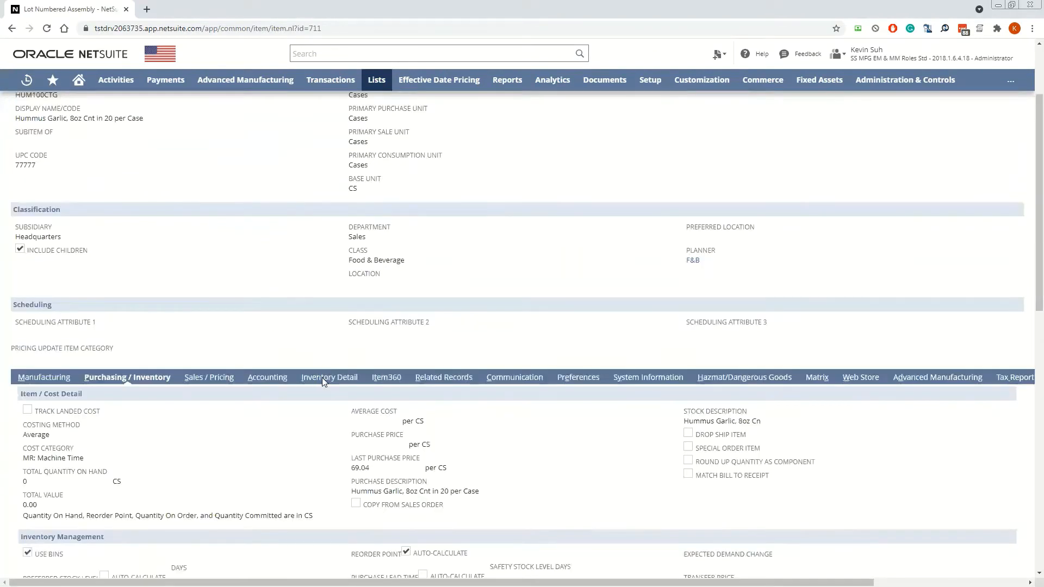
Step: Check the on-hand quantity in the inventory detail and the San Francisco quantities on the lot record HUM100CTG-052317
left_click(321, 378)
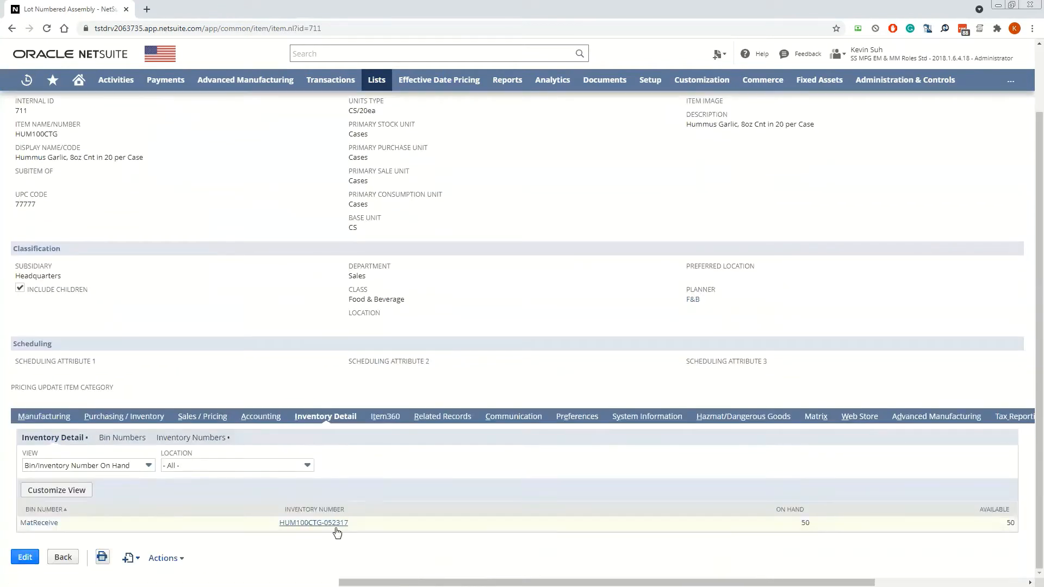
left_click_drag(824, 531, 792, 531)
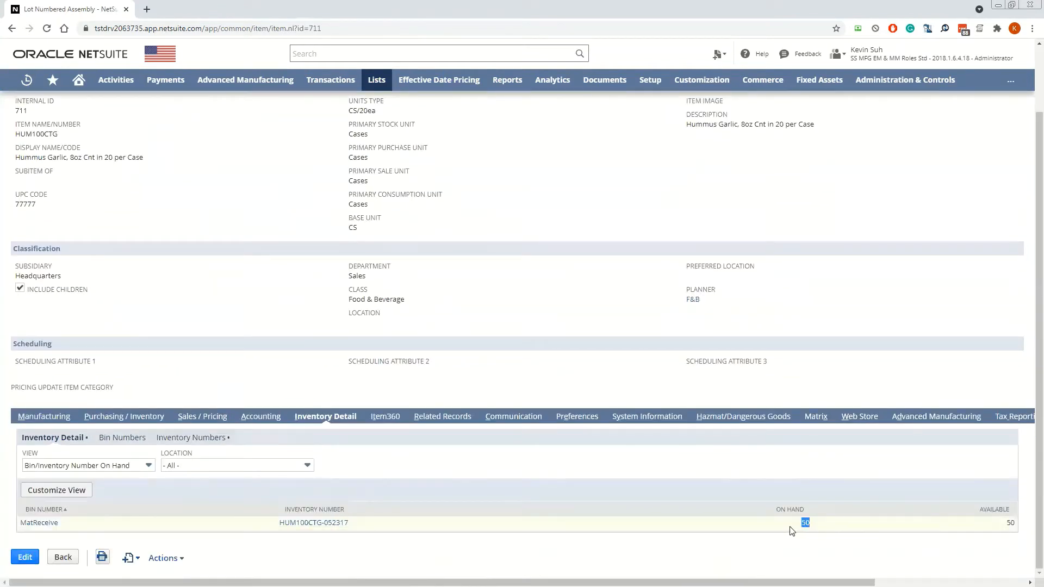
left_click(328, 523)
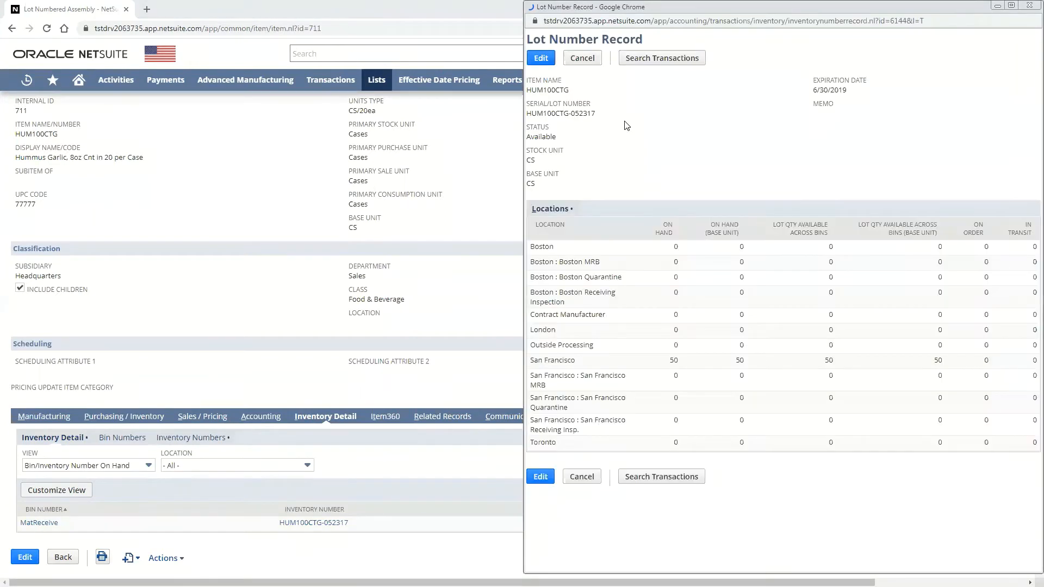
left_click_drag(744, 361, 530, 364)
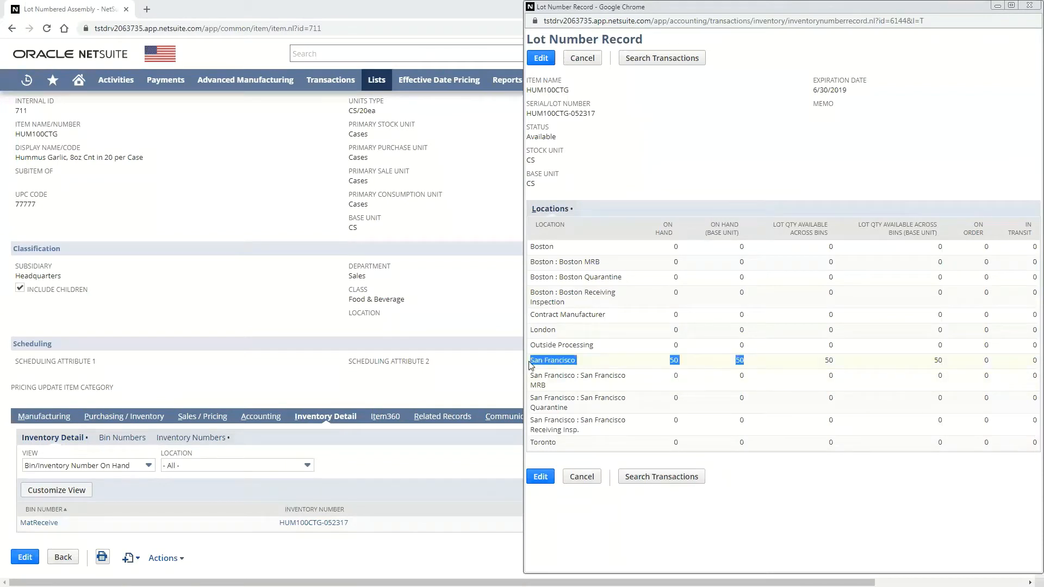
left_click(1027, 6)
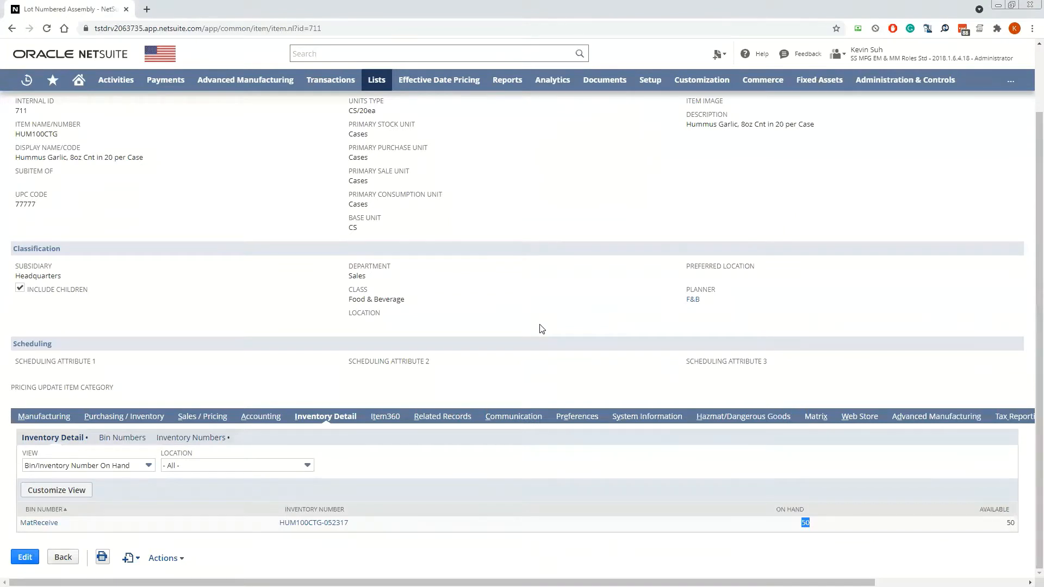
left_click(540, 326)
Step: Open the customization of the Inventory Valuation Detail report in a new browser tab and switch to it
mouse_move(507, 80)
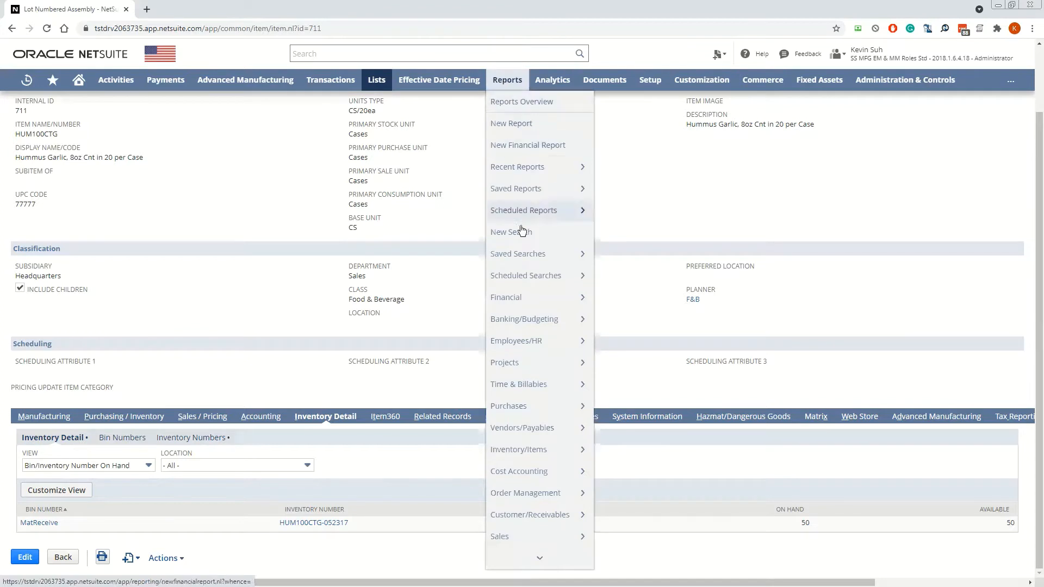
mouse_move(546, 457)
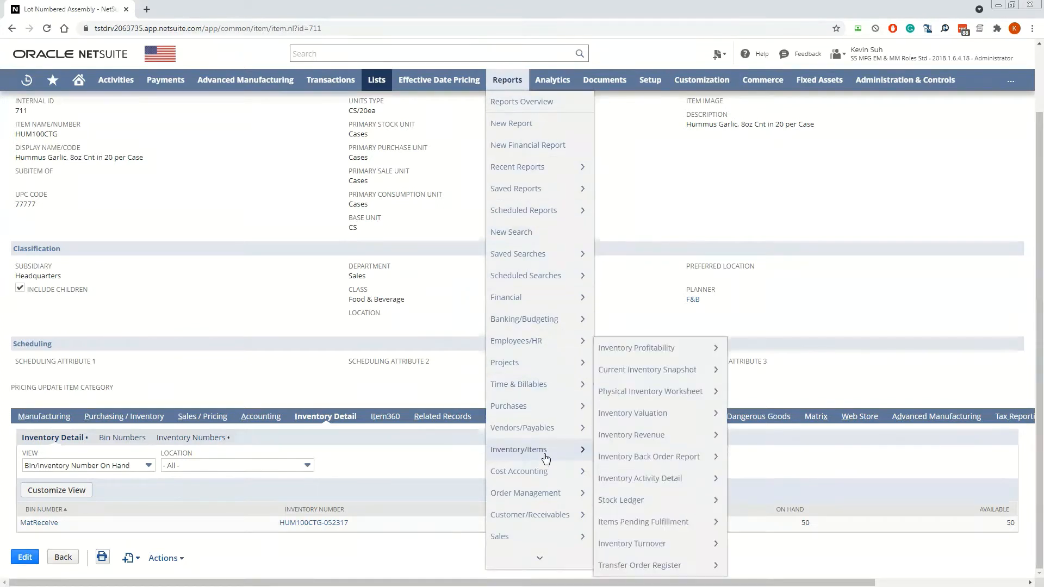
mouse_move(650, 413)
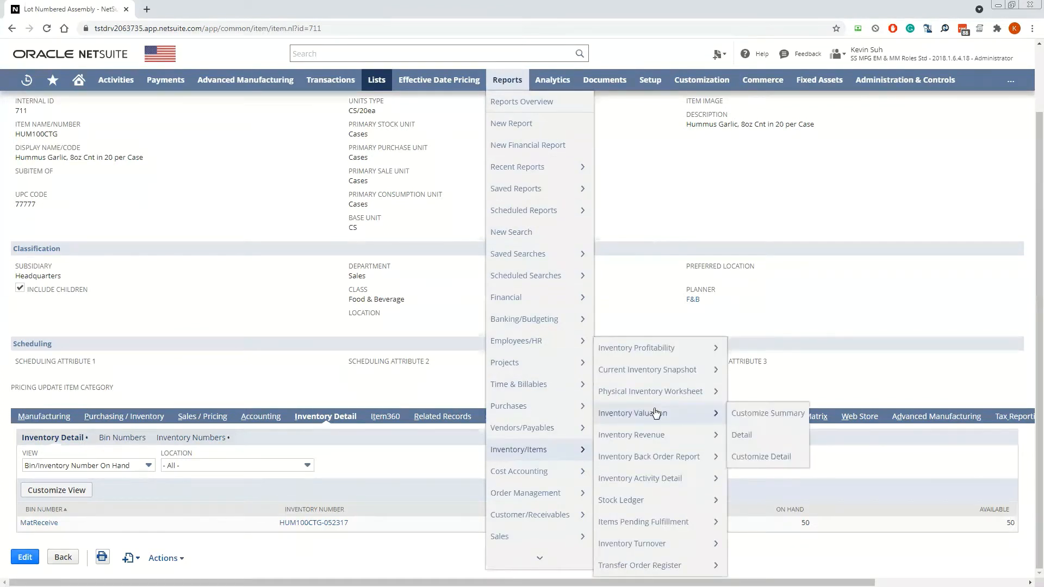
right_click(766, 461)
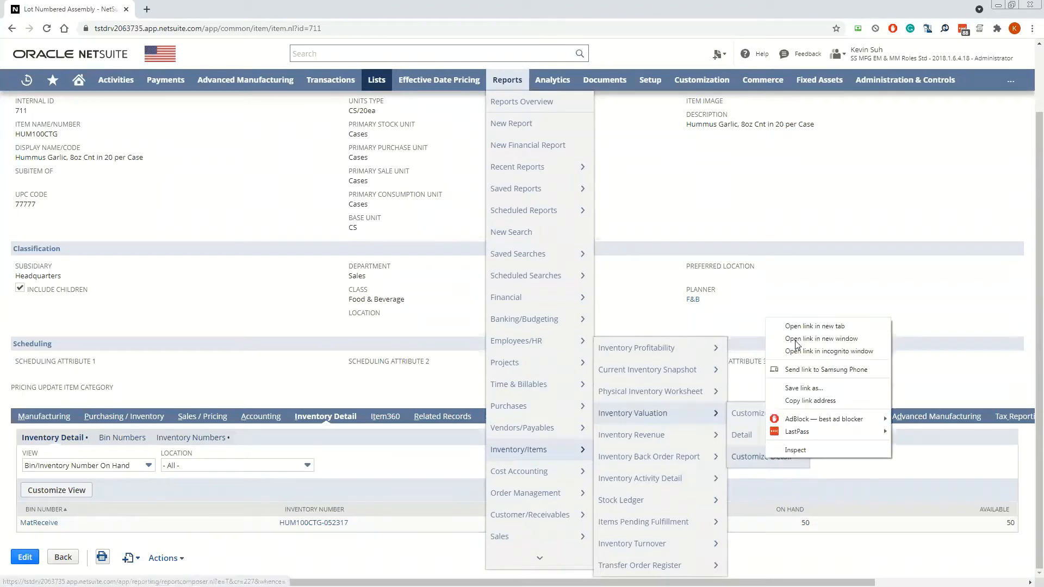
left_click(795, 326)
left_click(176, 7)
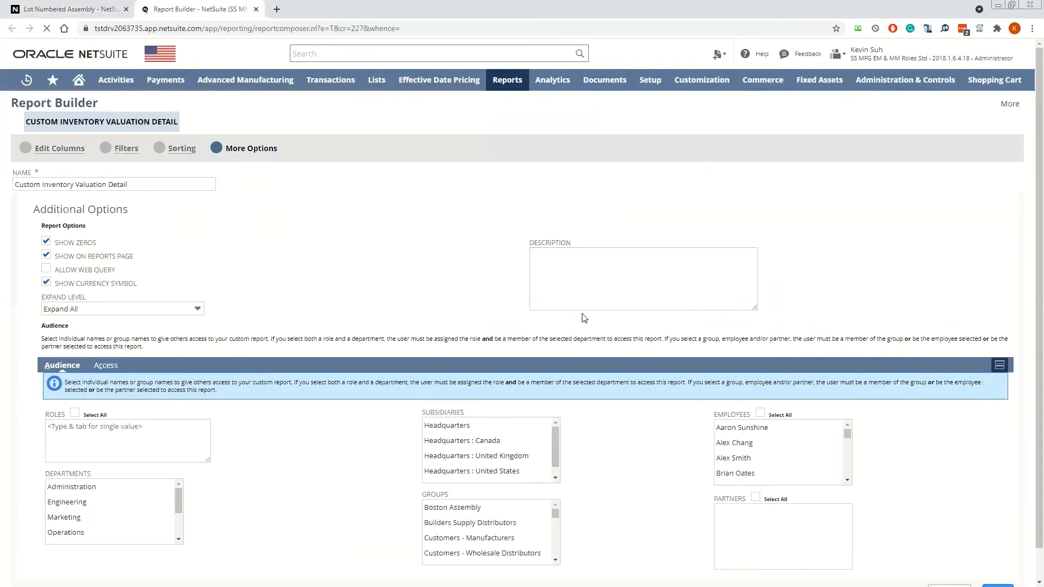
Step: Add a running balance column for the Qty column in the report's column settings
left_click(60, 149)
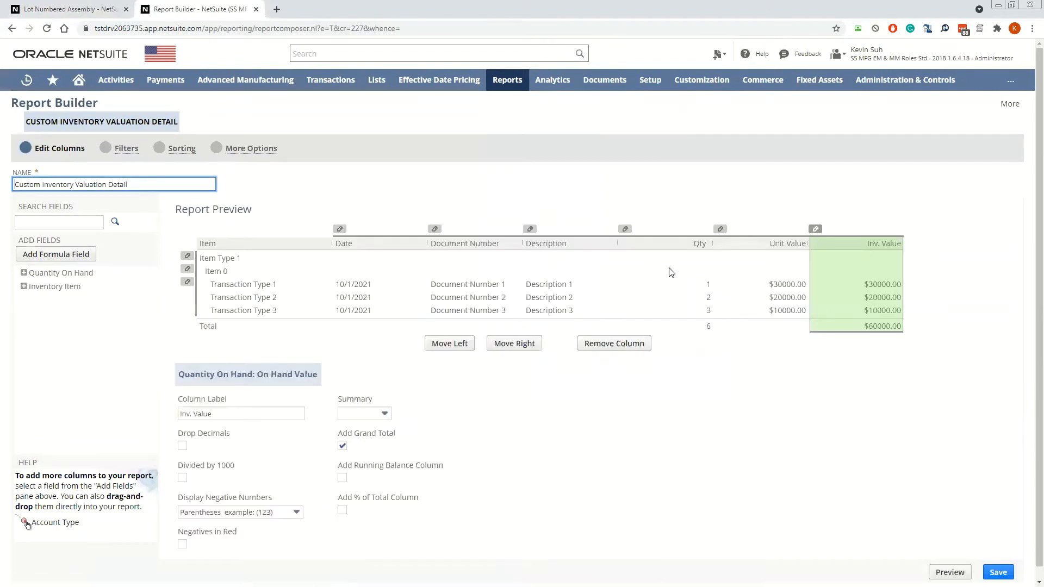
left_click(684, 267)
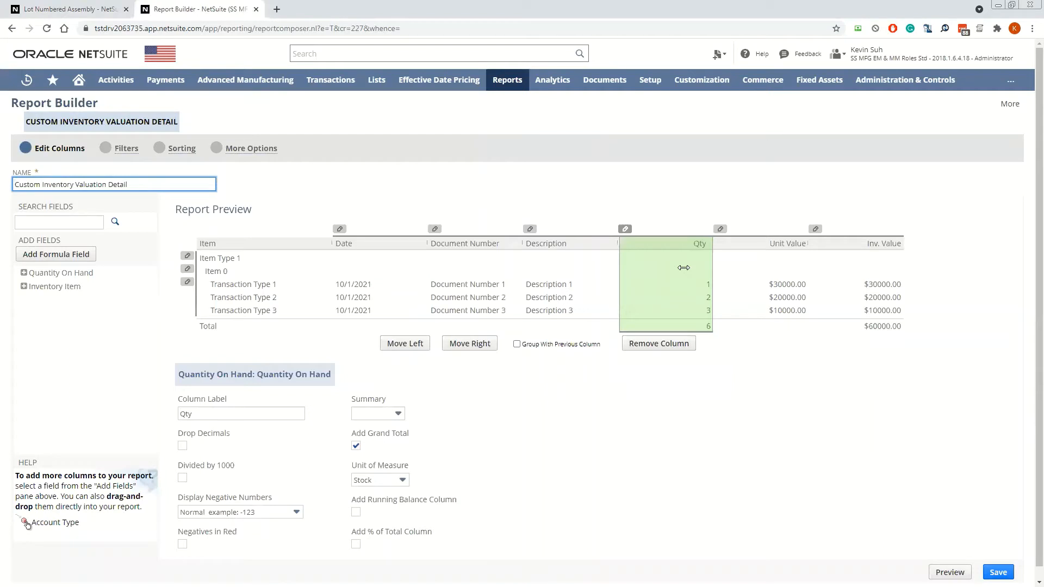
left_click(357, 512)
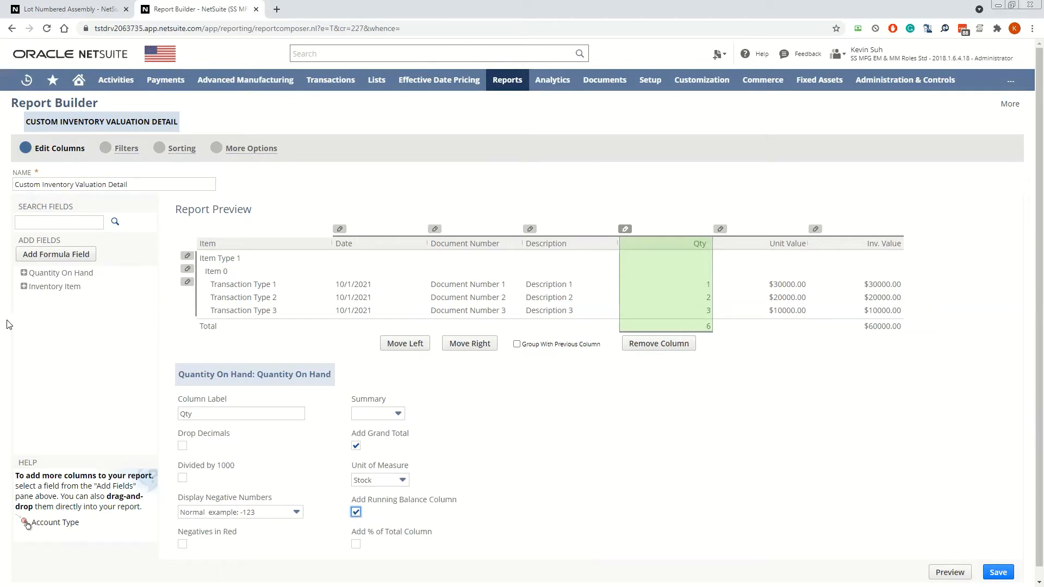
Step: Add the Transaction Serial/Lot Numbers field from Quantity On Hand as a report column
left_click(24, 273)
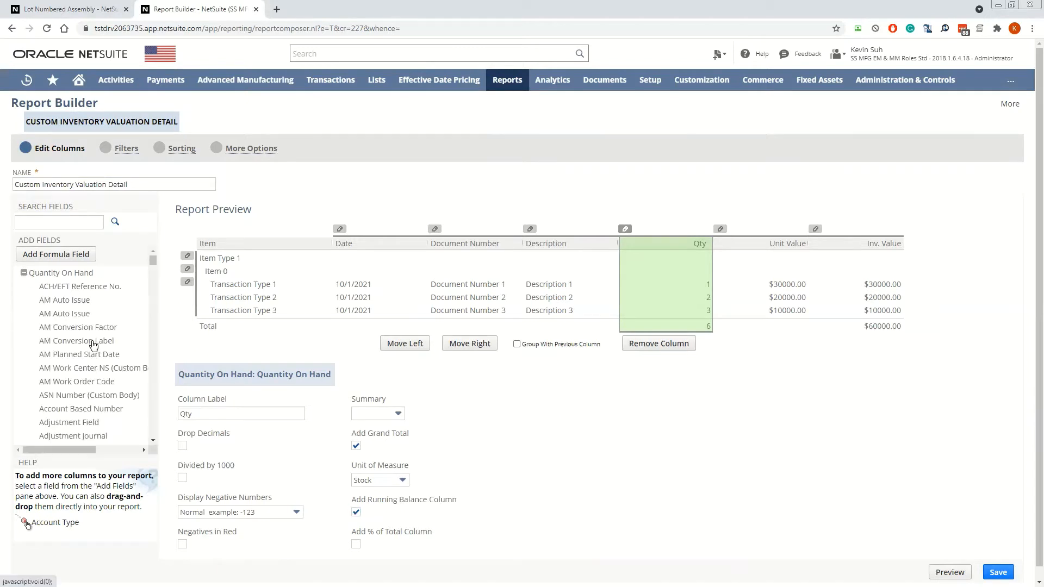
scroll(87, 370, "down", 15)
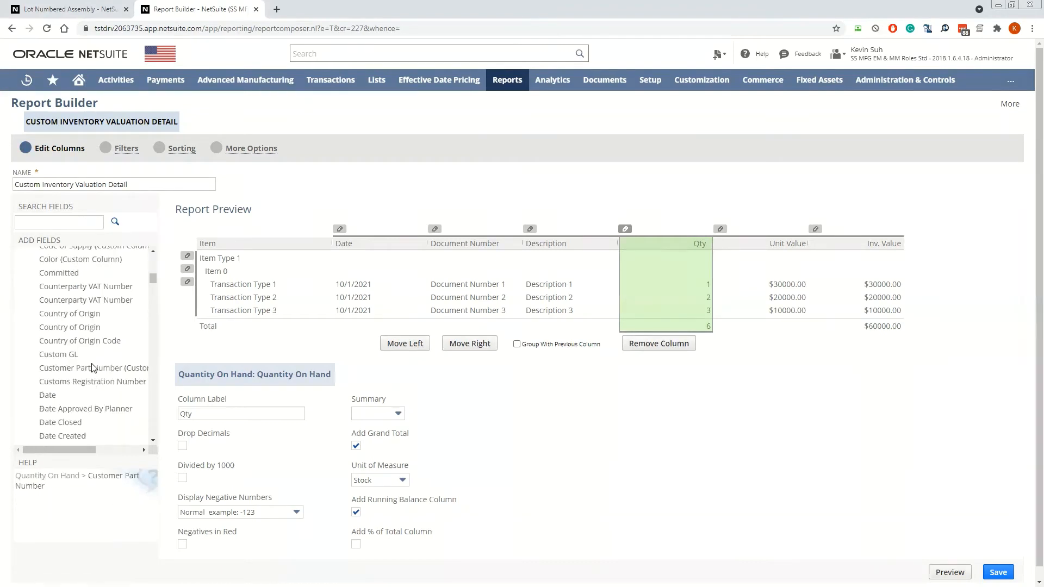
scroll(95, 374, "down", 20)
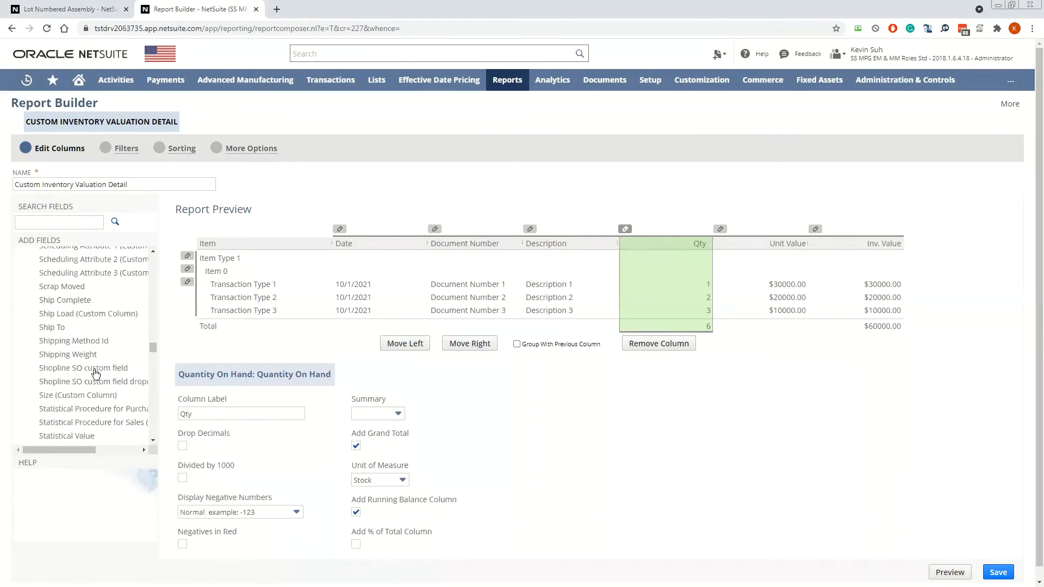
scroll(93, 375, "down", 5)
scroll(94, 375, "up", 10)
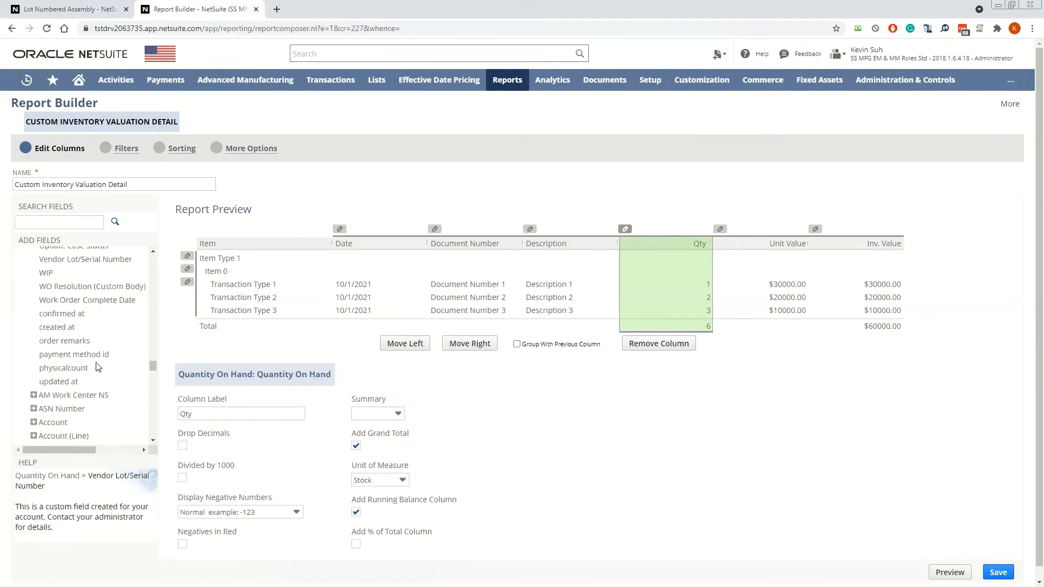
scroll(99, 327, "up", 1)
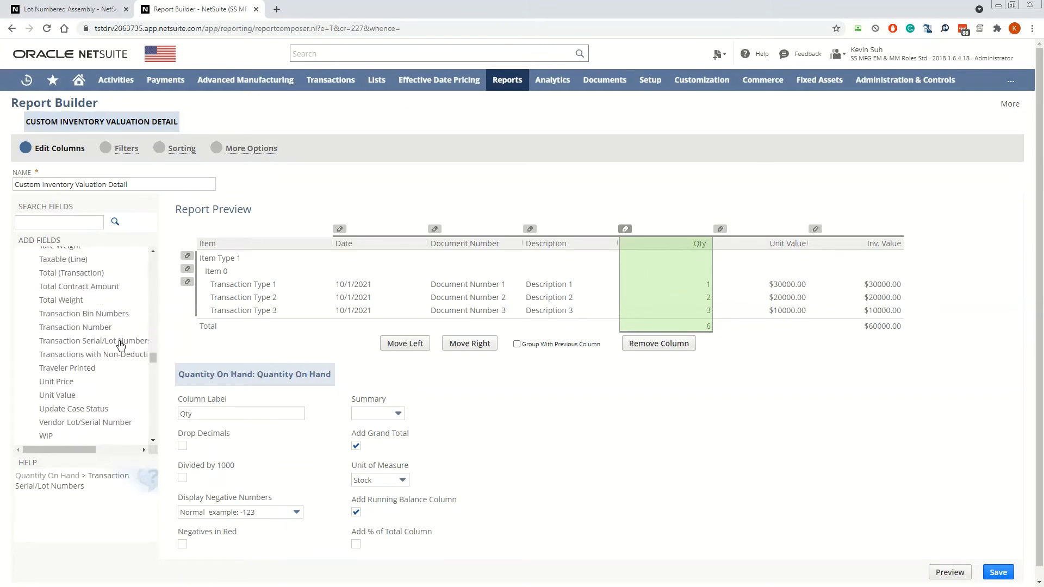
left_click(121, 345)
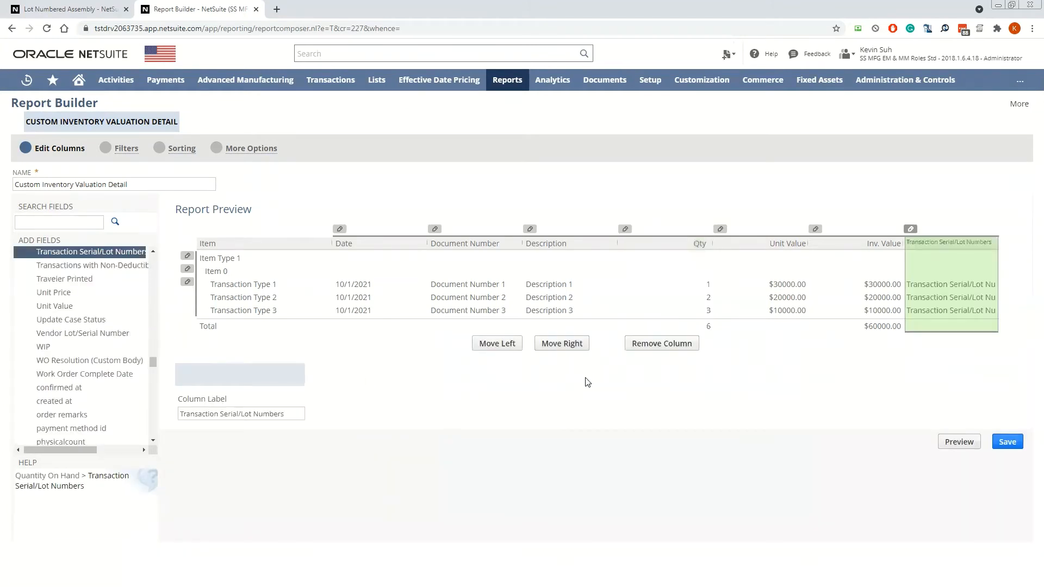
Step: Set the start date of the report's Quantity On Hand date filter to 10/1/1900
left_click(127, 148)
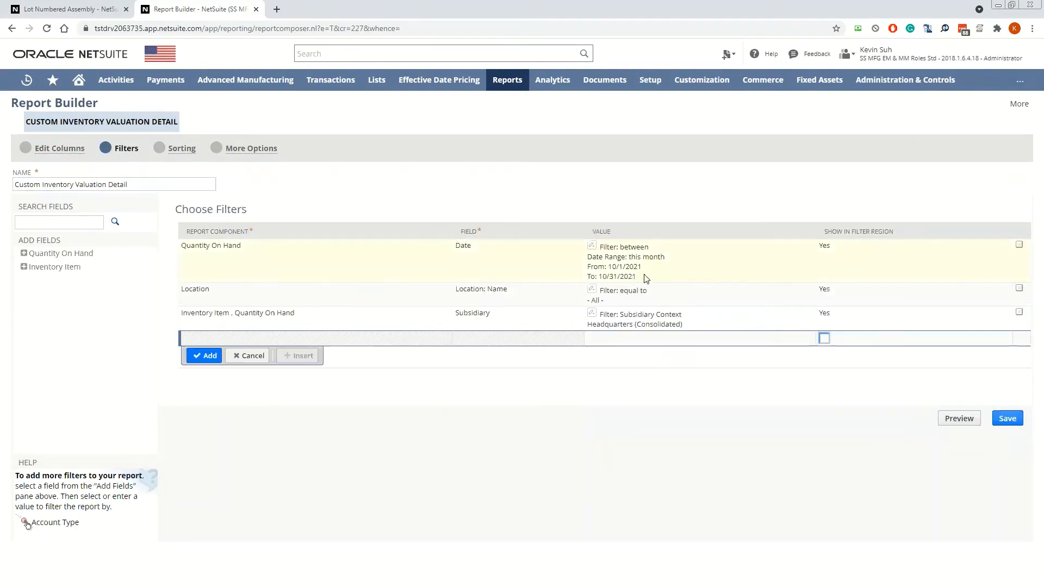
left_click(646, 278)
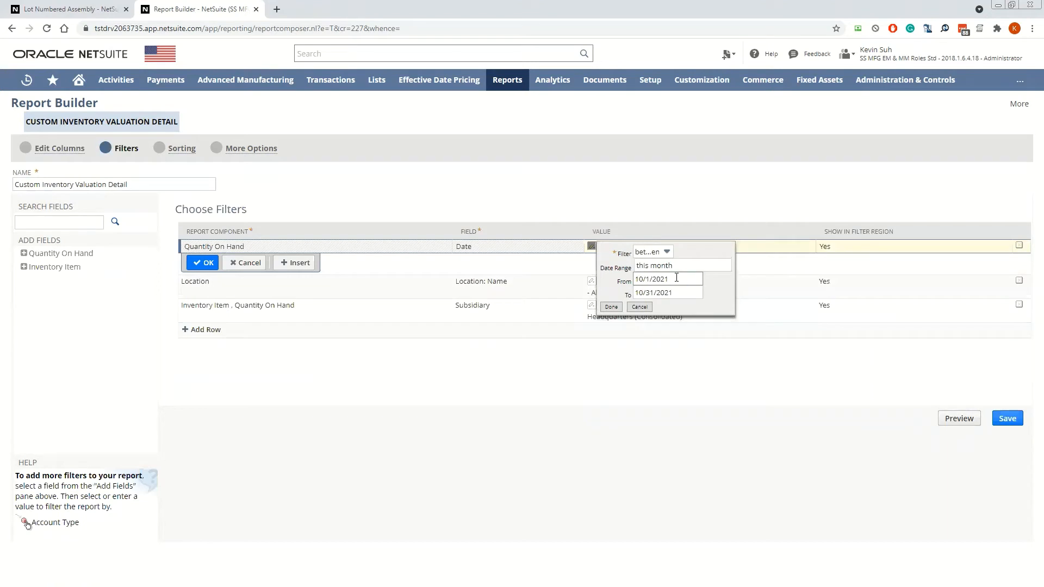
left_click(693, 278)
type("1900")
left_click(611, 307)
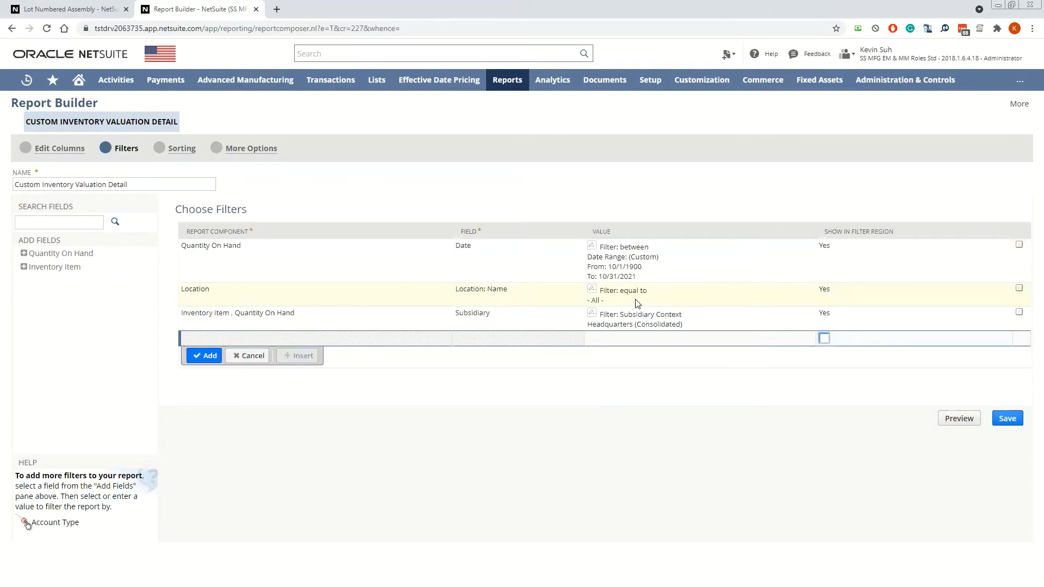
left_click(637, 303)
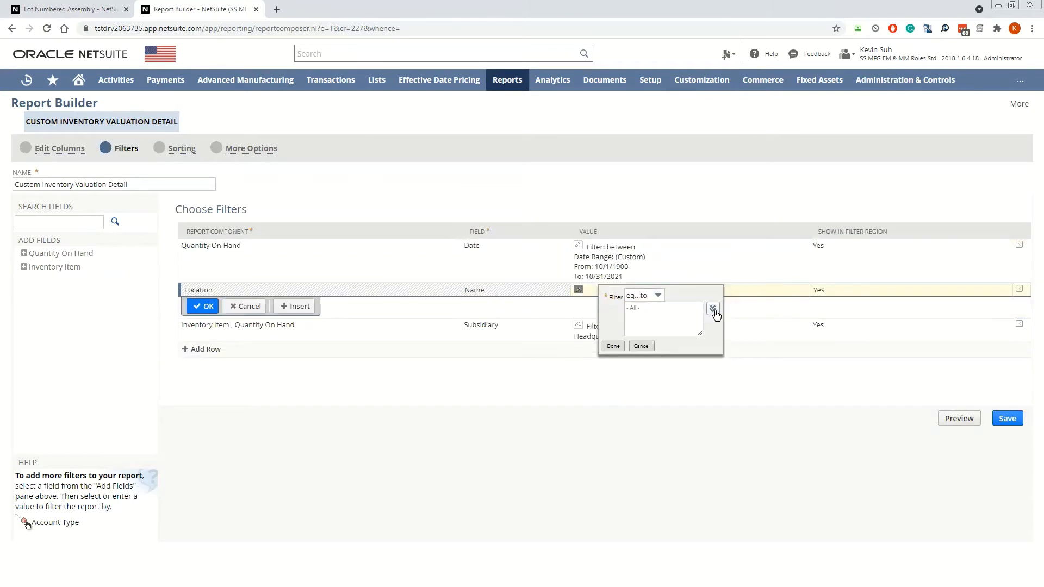
left_click(714, 310)
left_click(411, 363)
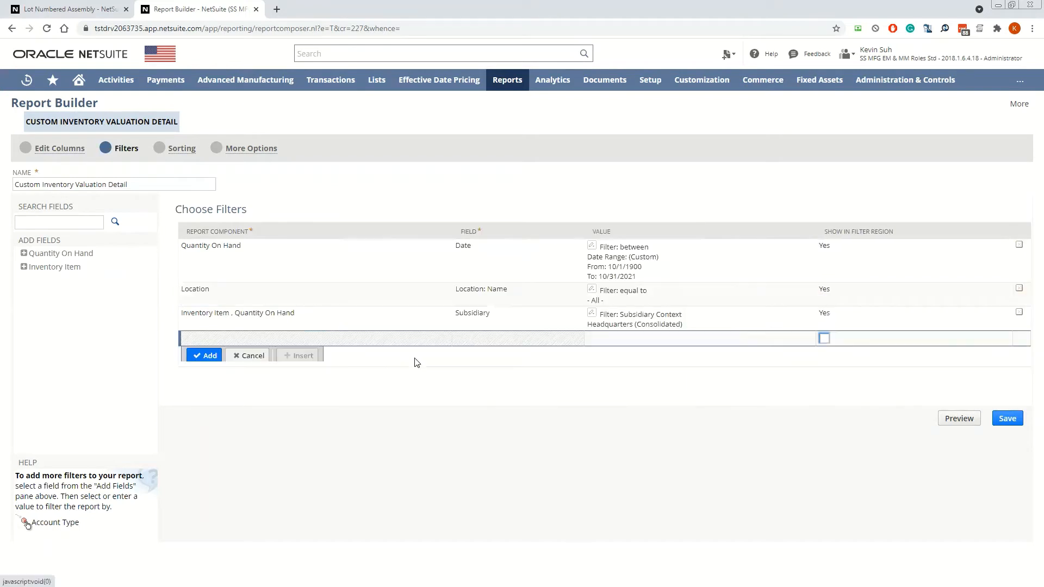
left_click(351, 289)
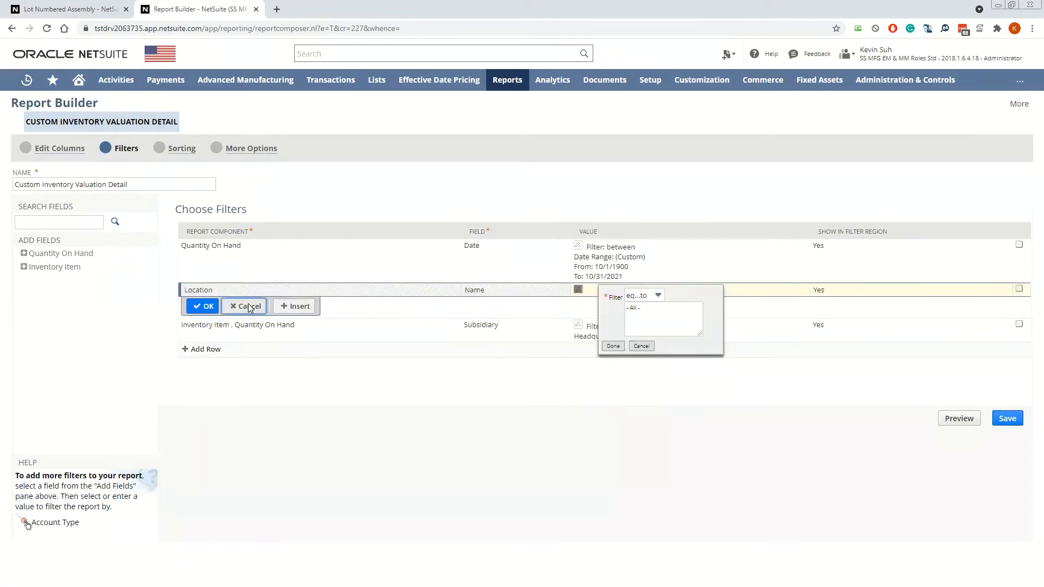
left_click(248, 307)
left_click(252, 306)
left_click(256, 306)
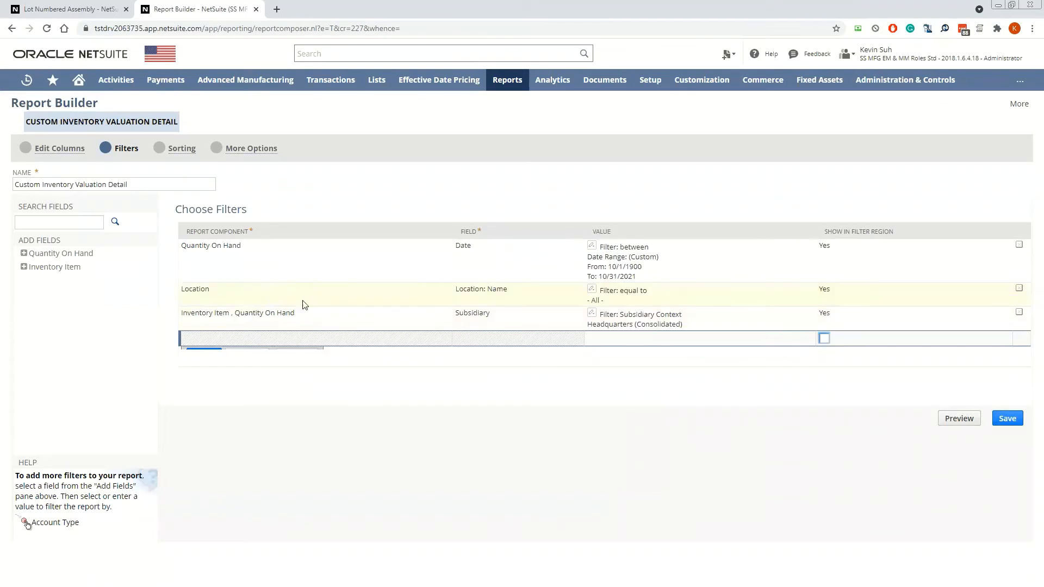
Step: Set the report's Location Name filter to San Francisco
left_click(304, 305)
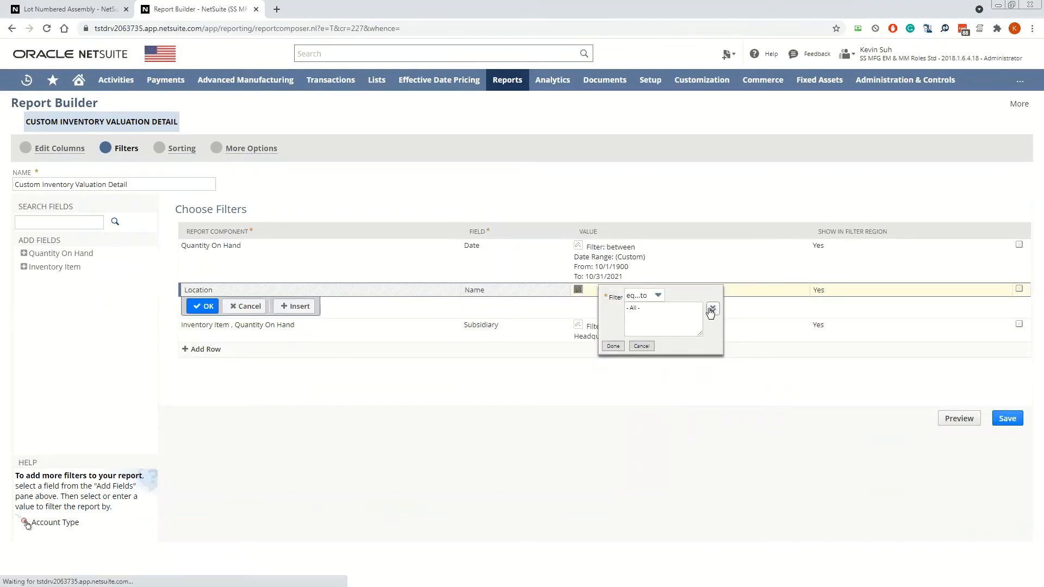
left_click(711, 309)
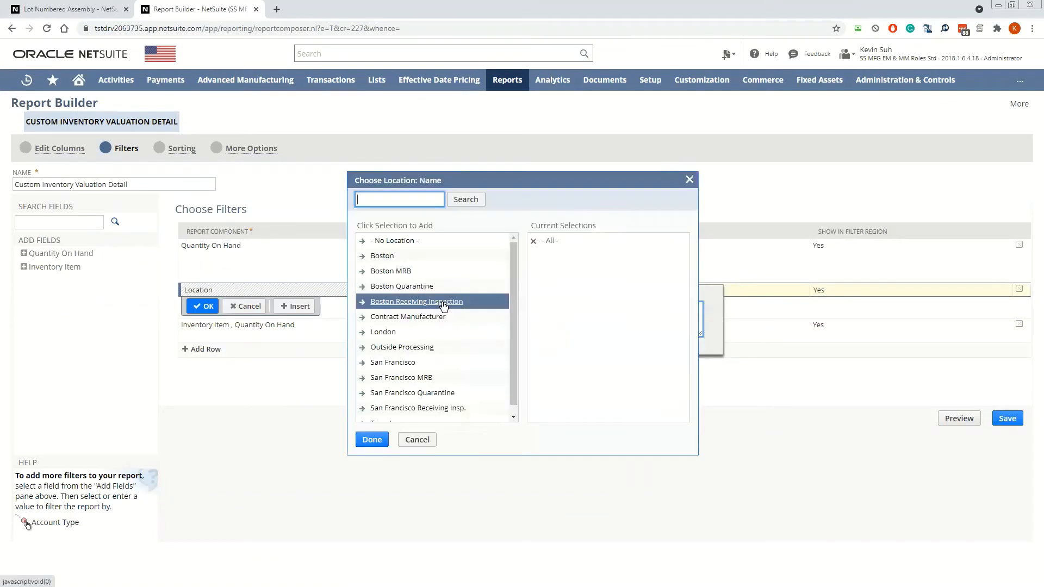
left_click(395, 362)
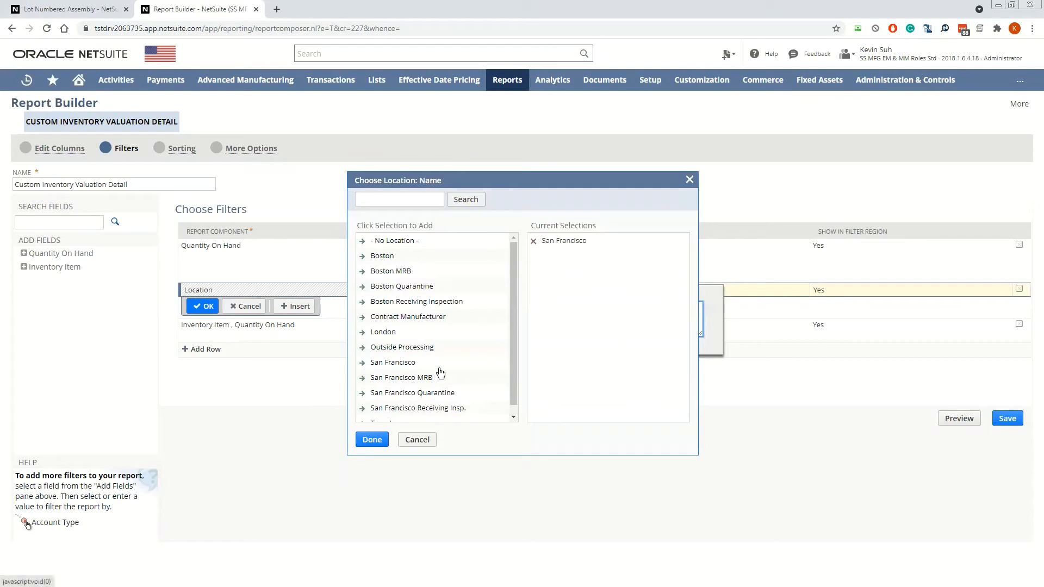
left_click(383, 439)
left_click(612, 346)
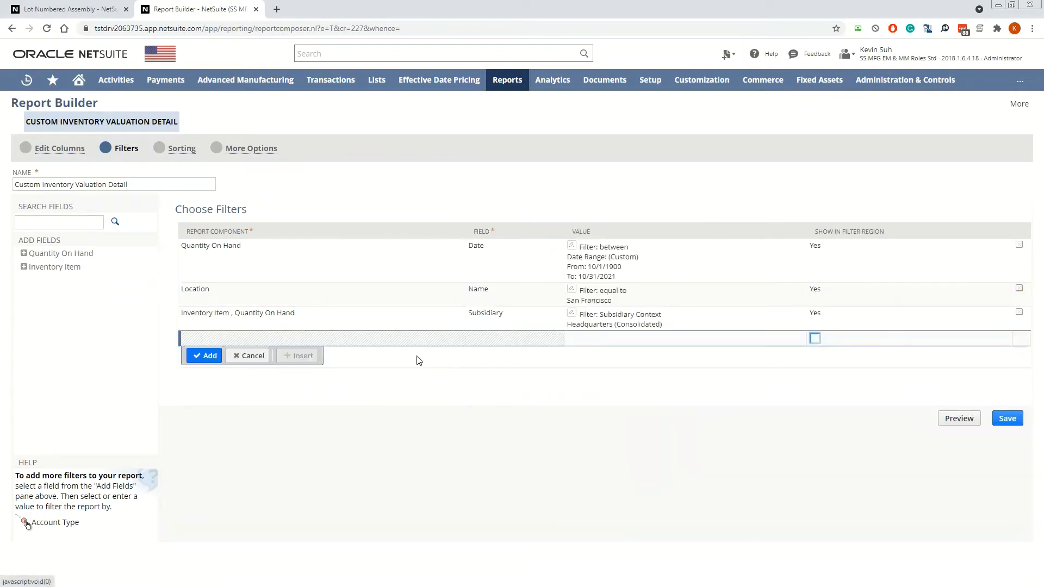
Step: Add an Inventory Item Name filter to the report that is equal to HUM100CTG
left_click(24, 266)
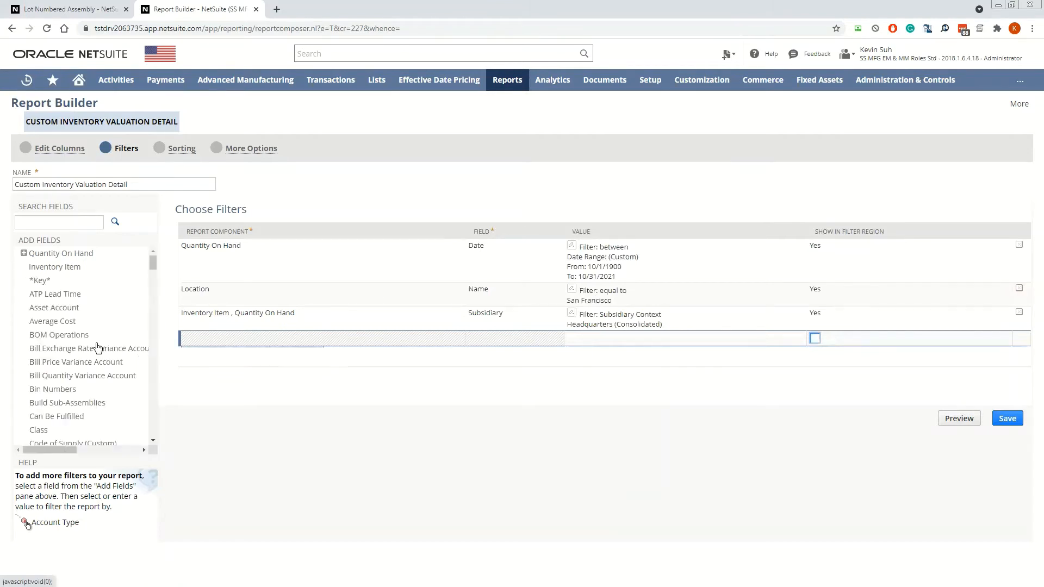
scroll(97, 344, "down", 3)
scroll(96, 343, "down", 10)
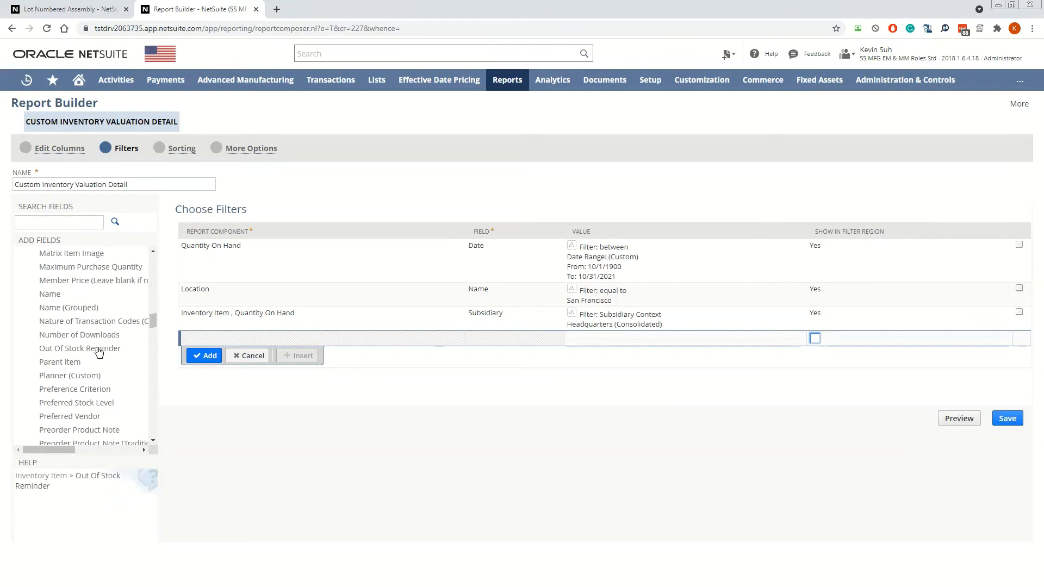
left_click(49, 295)
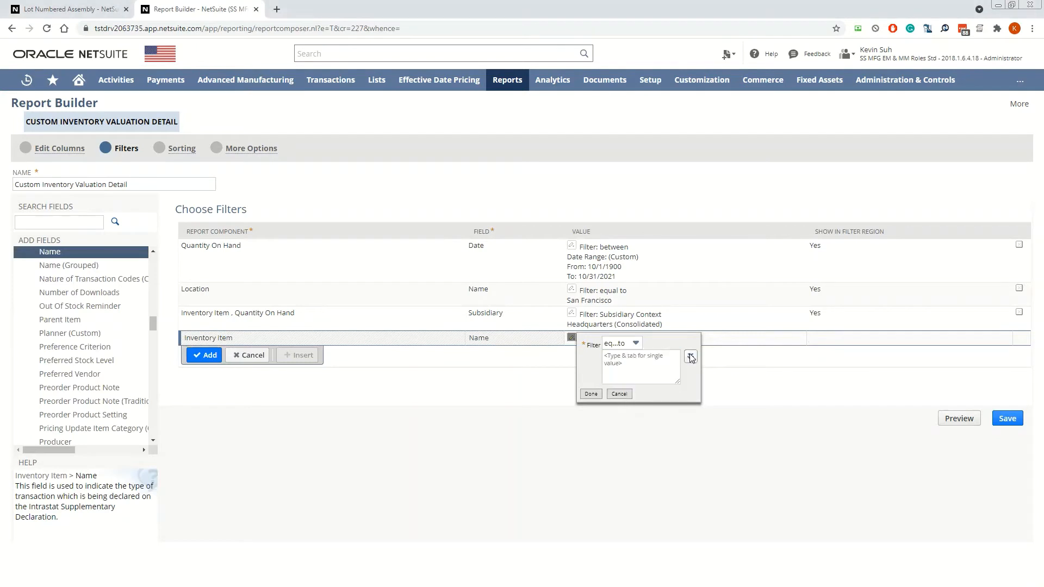
left_click(690, 356)
type("HUM100CTG")
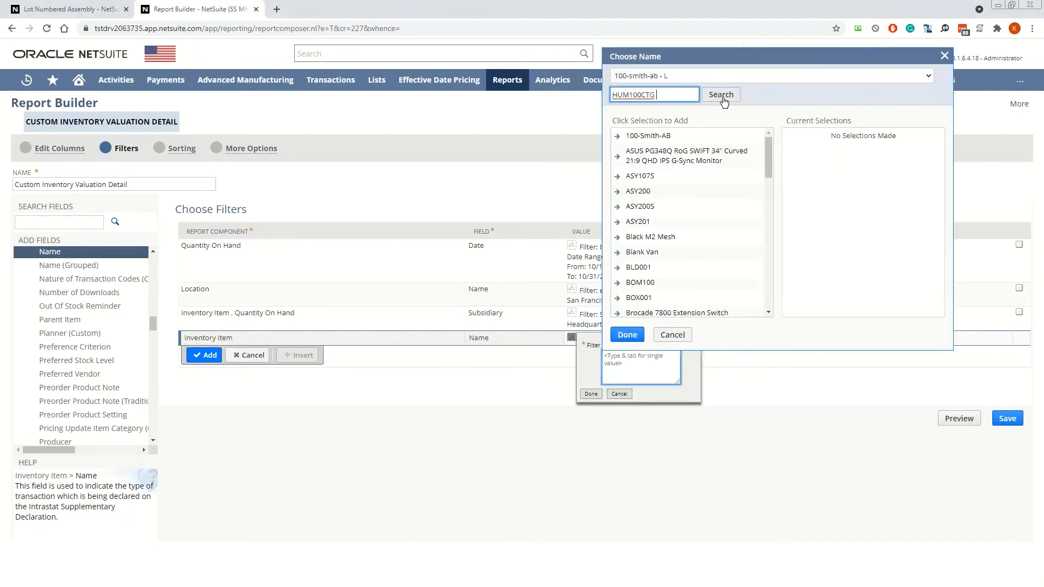
left_click(722, 96)
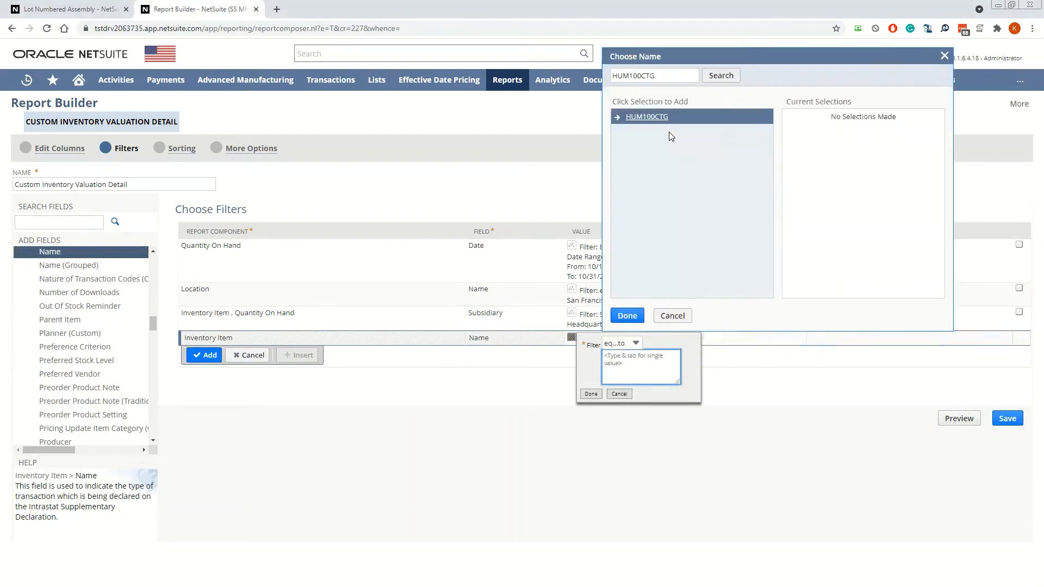
left_click(647, 116)
left_click(627, 315)
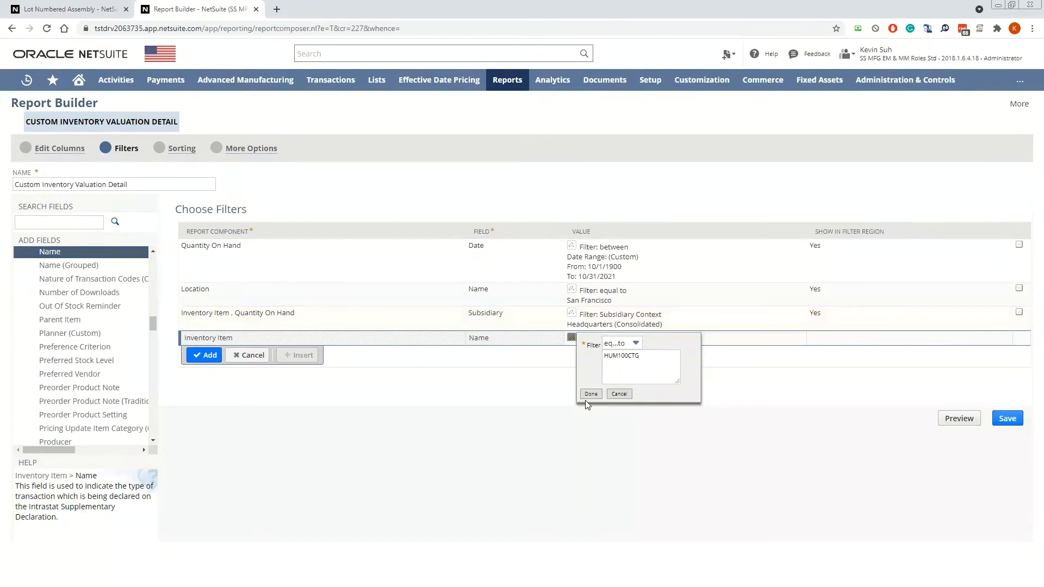
left_click(590, 395)
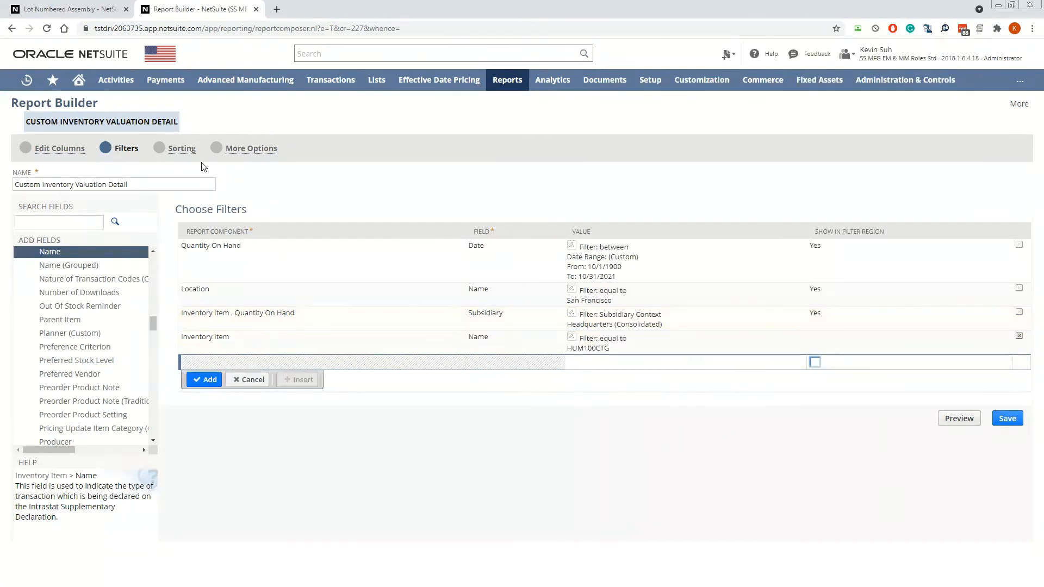
Step: Turn off the report's Show Zeros option and save it under the name Inventory Discrepancy
left_click(255, 150)
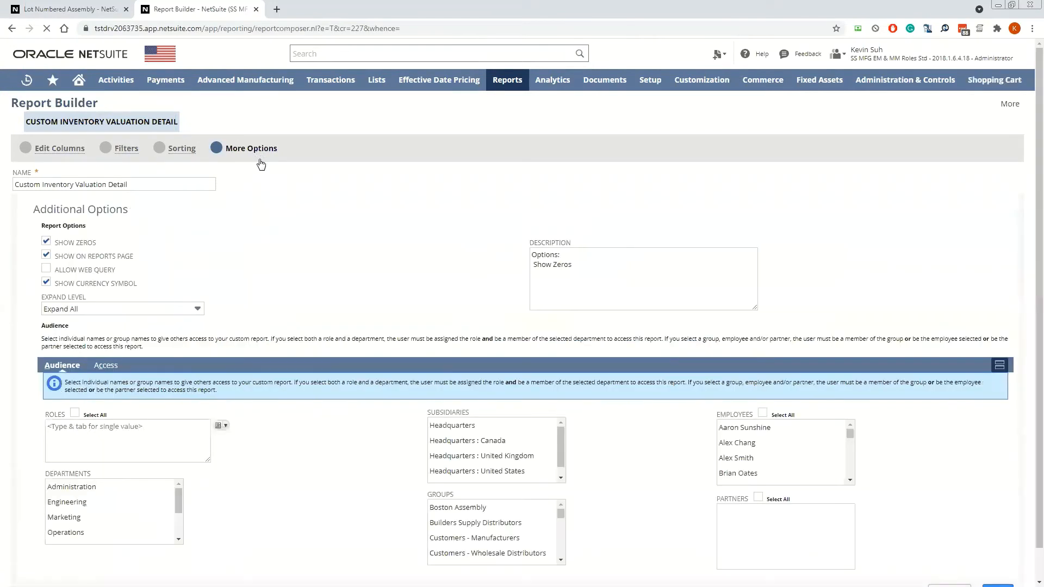
left_click(46, 241)
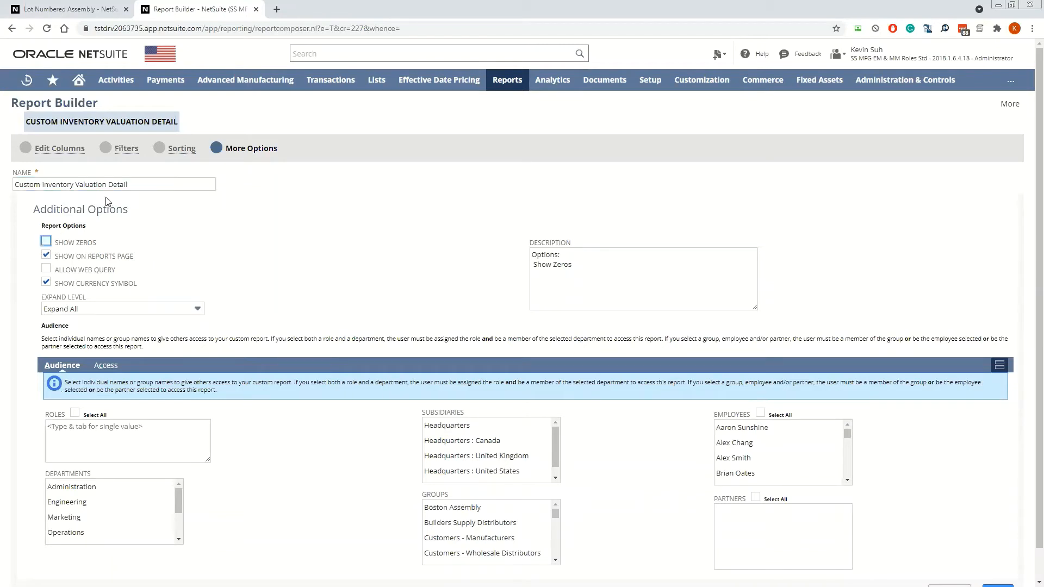
left_click_drag(144, 185, 1, 187)
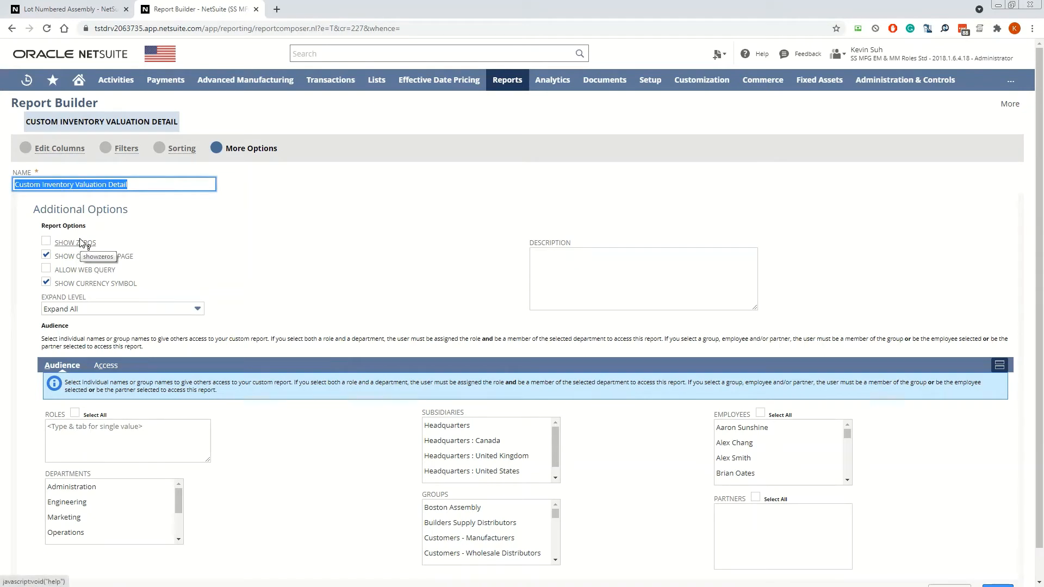
key("BackSpace")
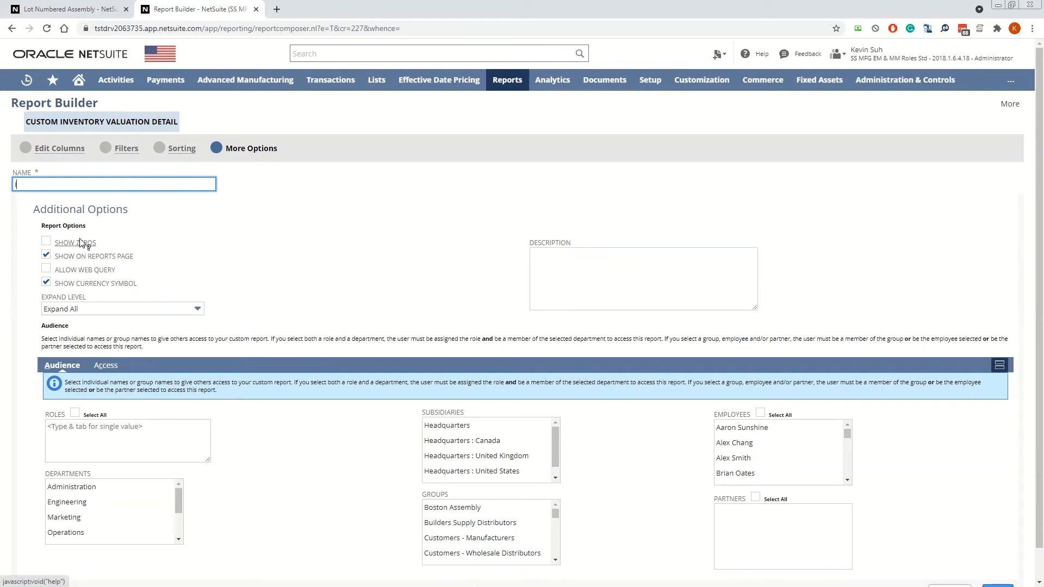
type("Inventory Discrepancy")
left_click(365, 261)
scroll(376, 269, "down", 1)
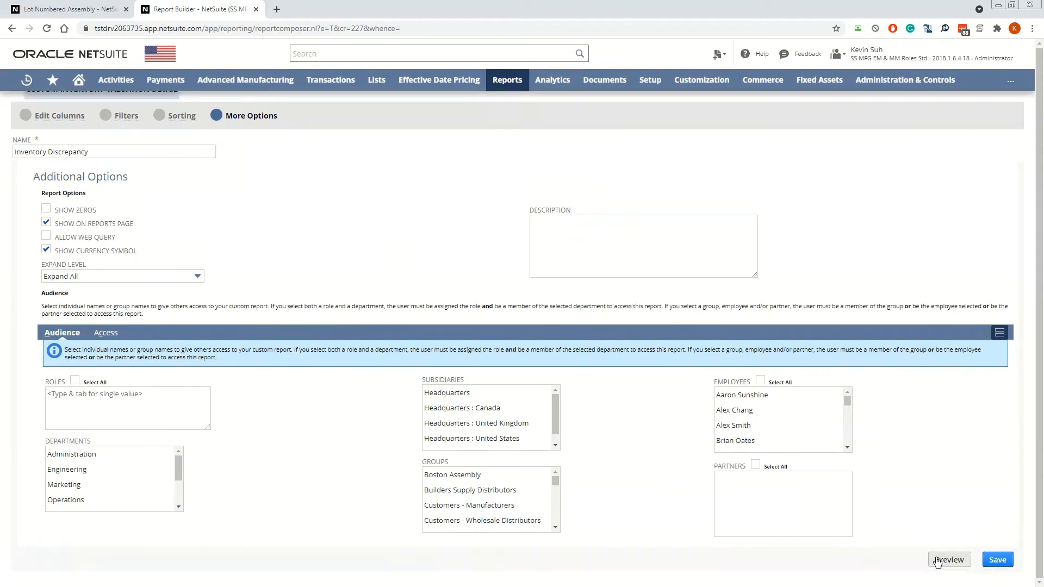
left_click(998, 560)
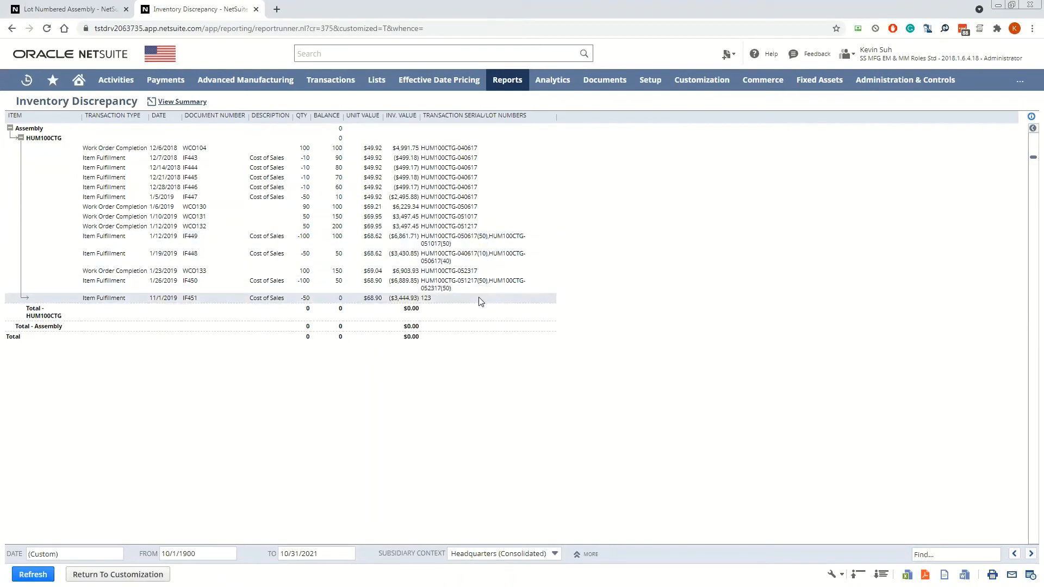
Step: Check the quantity and lot number of the 11/1/2019 item fulfillment in the report and open that transaction in a new browser tab
double_click(423, 299)
left_click_drag(310, 300, 301, 301)
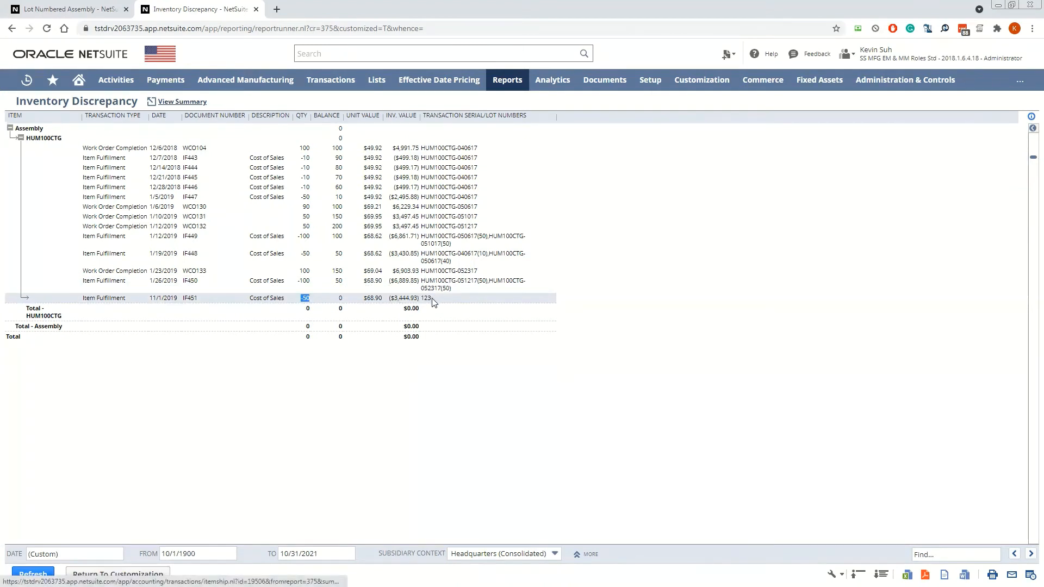
left_click_drag(434, 299, 421, 299)
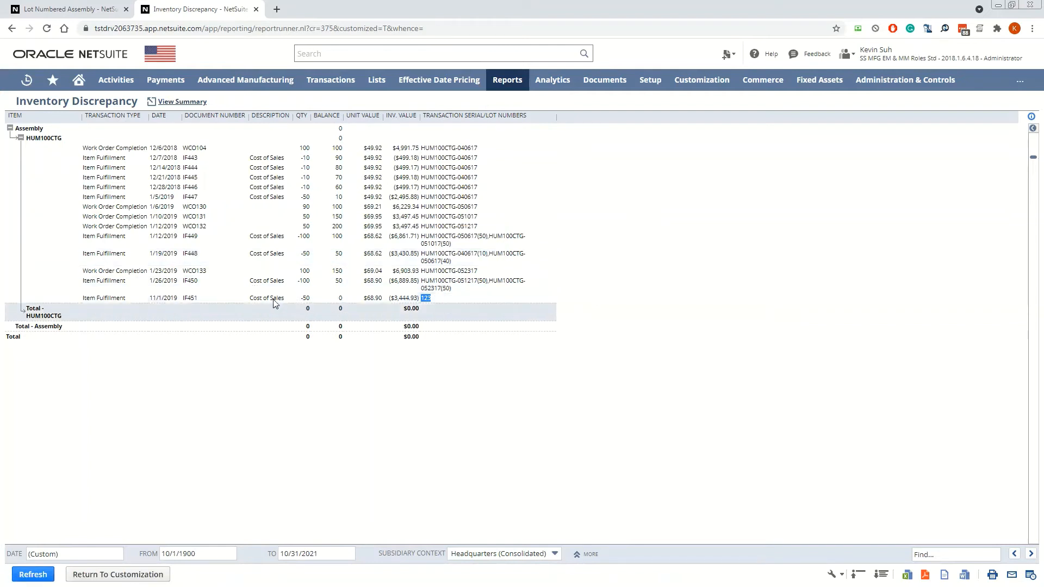
right_click(191, 299)
left_click(226, 307)
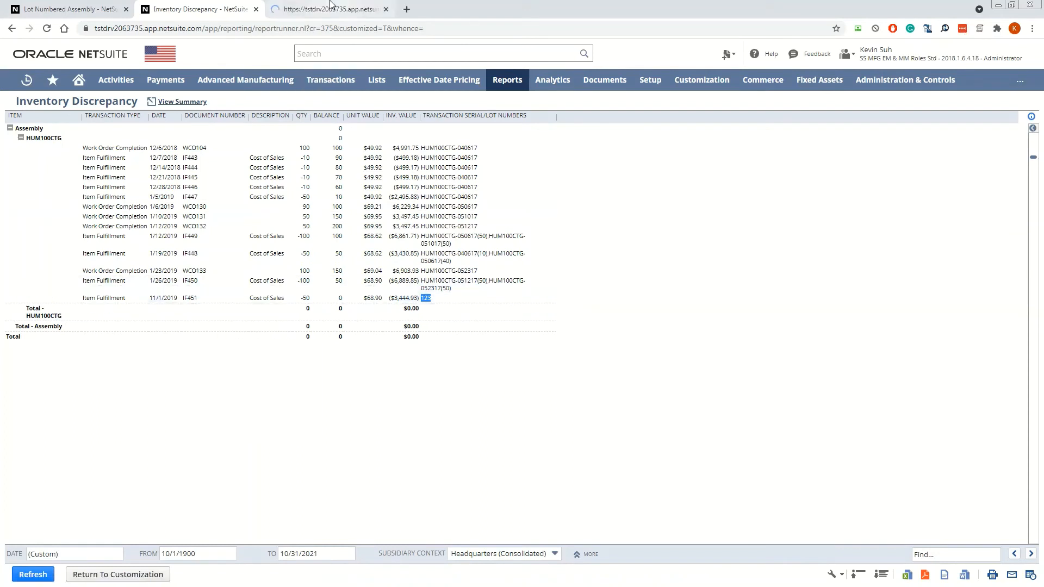
left_click(332, 7)
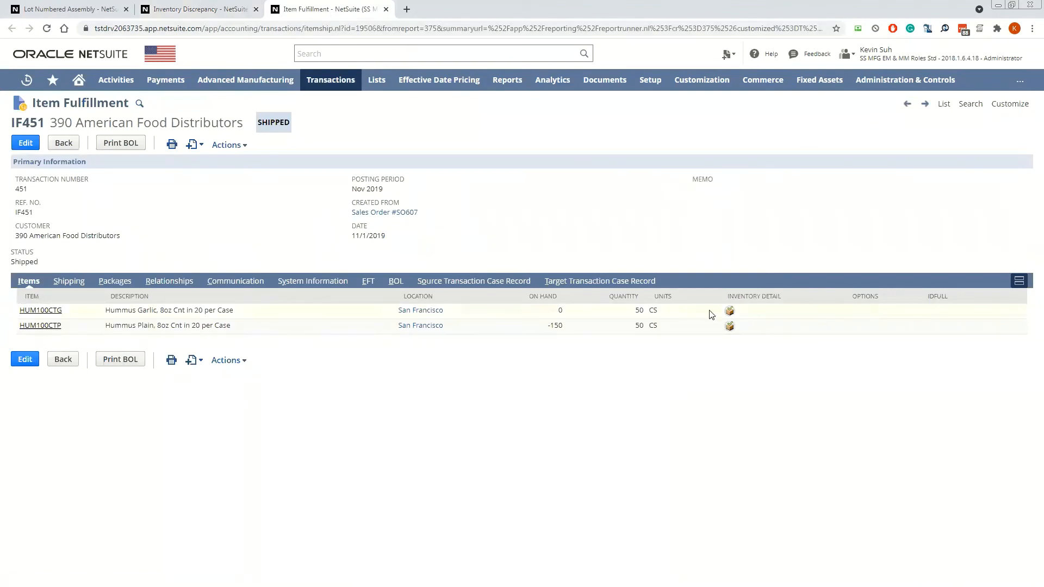
Step: View the lot number in the inventory detail of the fulfillment's HUM100CTG line and close the detail
left_click(729, 311)
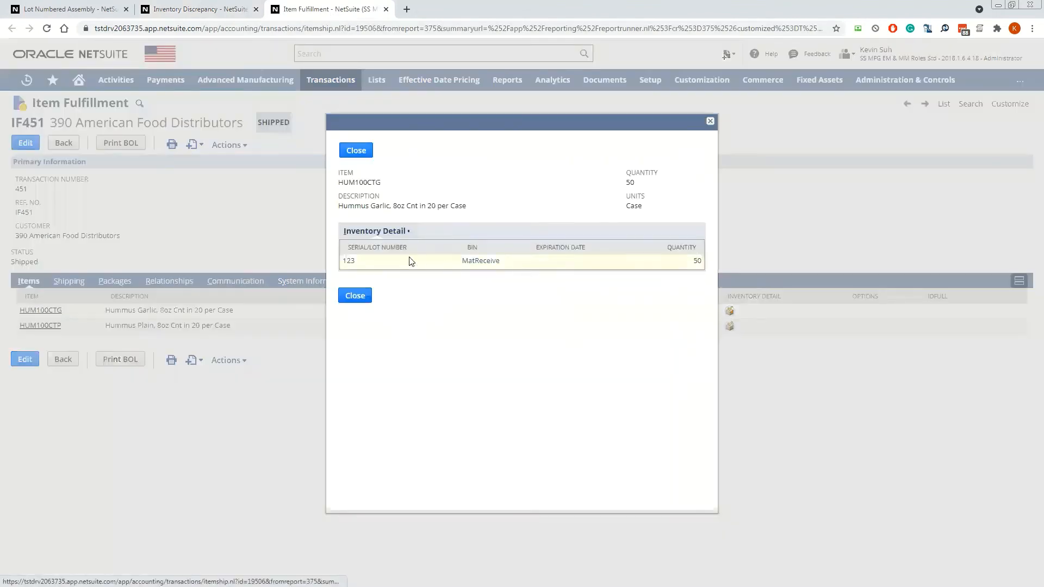
left_click_drag(387, 263, 345, 261)
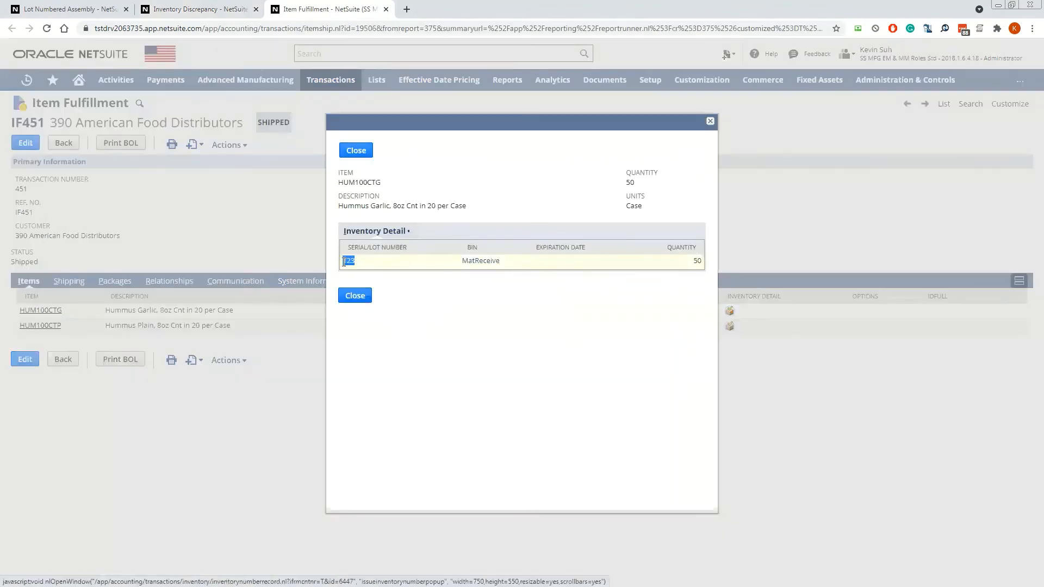
left_click(709, 121)
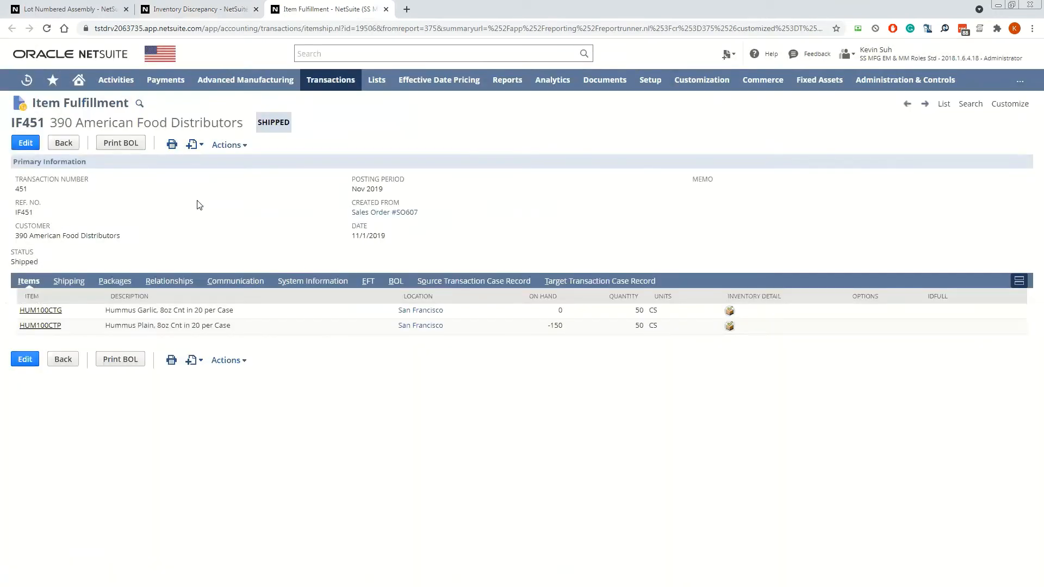
Step: Start editing the item fulfillment and check the on-hand inventory number on the HUM100CTG item record in the first browser tab
left_click(26, 142)
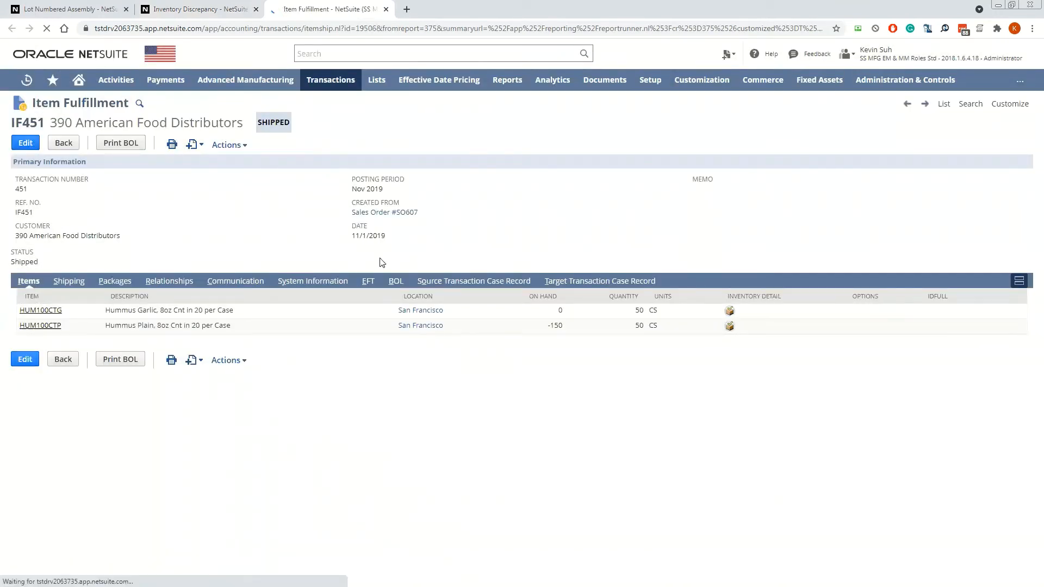
left_click(41, 7)
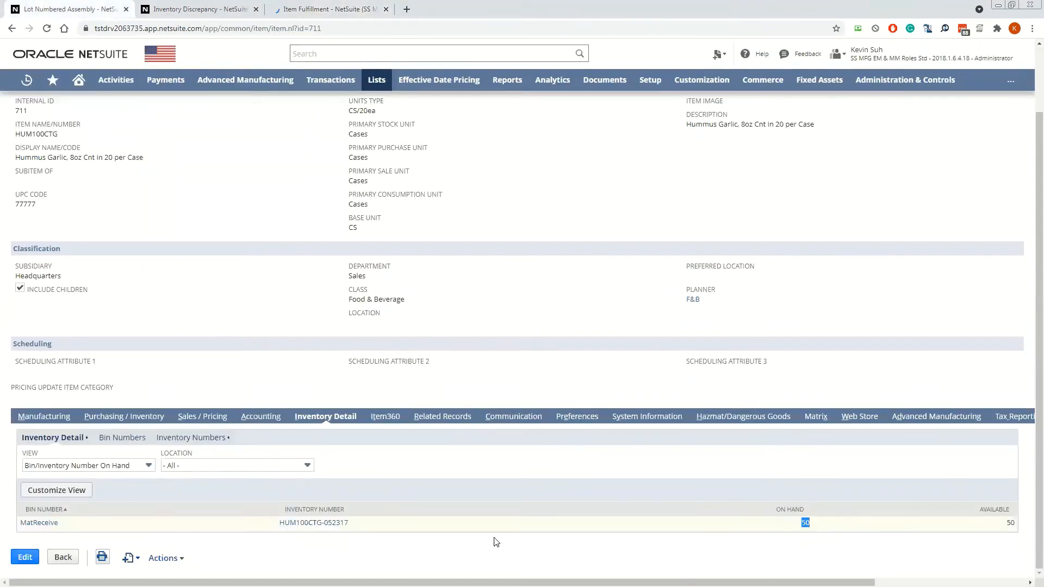
left_click_drag(368, 530, 279, 526)
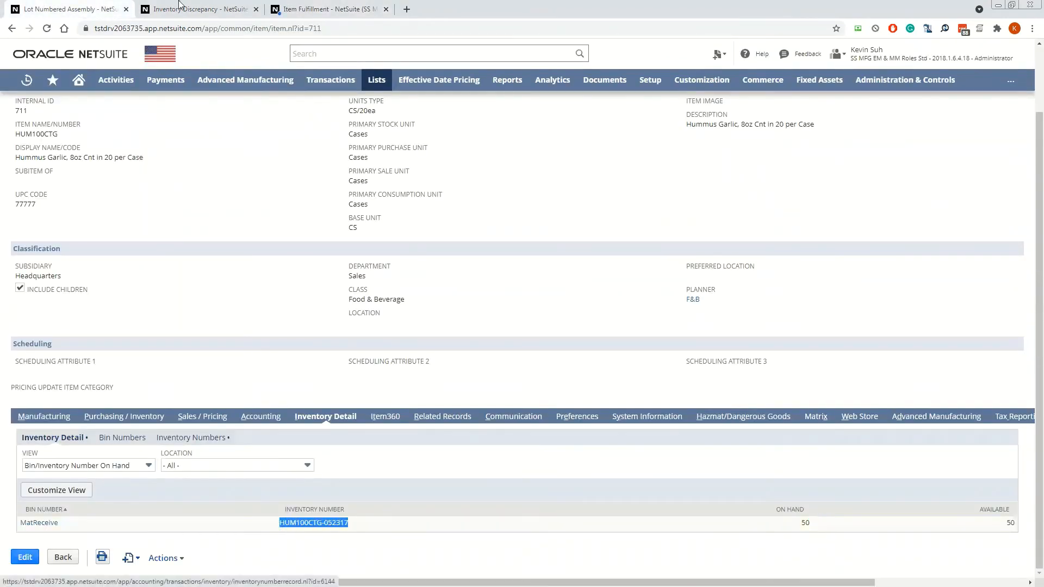
left_click(320, 6)
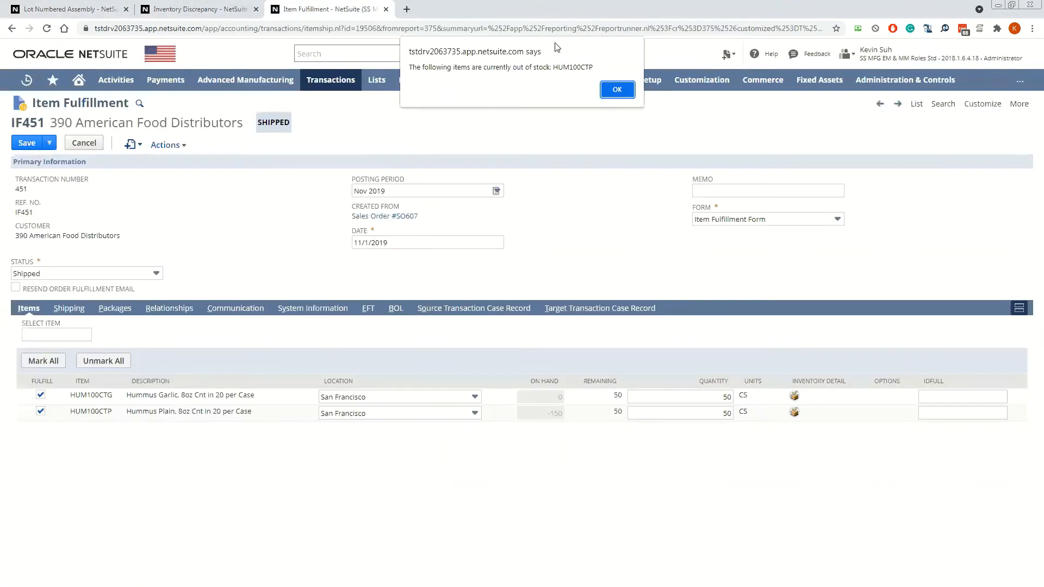
left_click(614, 90)
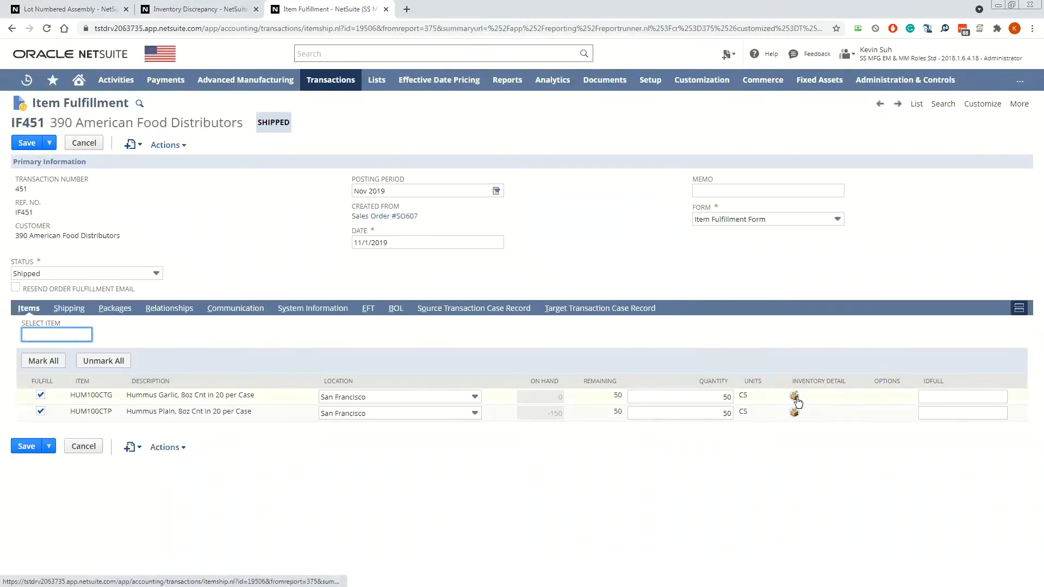
Step: Change the lot number in the HUM100CTG line's inventory detail to HUM100CTG-052317 and accept the expiration date notices
left_click(794, 397)
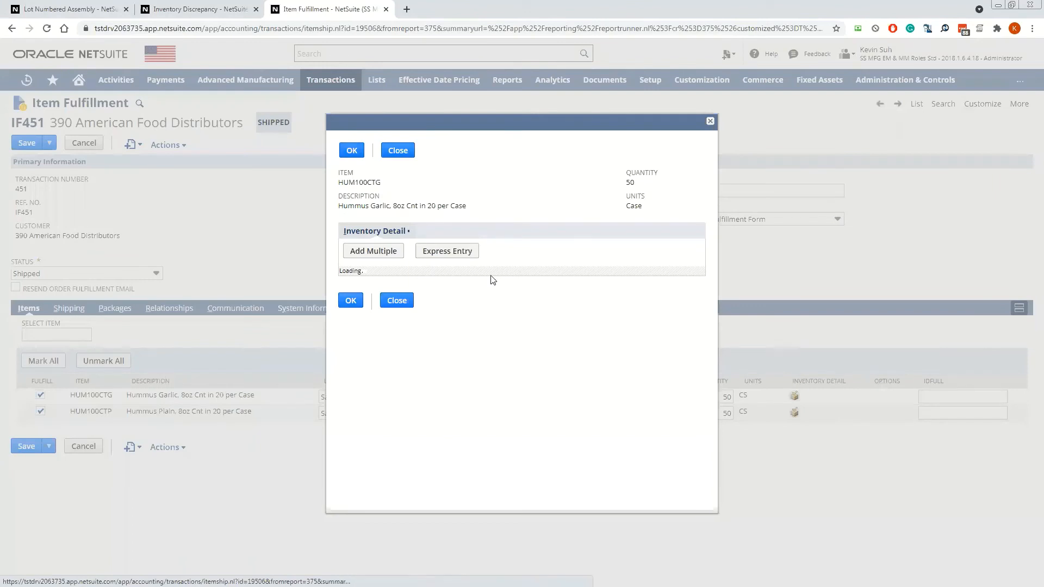
left_click(390, 301)
left_click(390, 302)
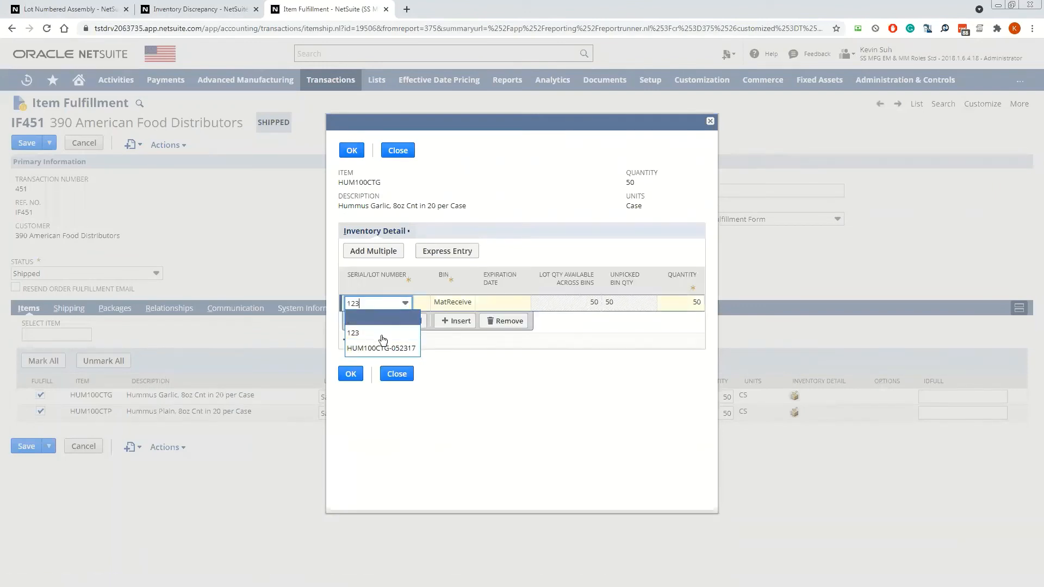
left_click(383, 348)
left_click(615, 89)
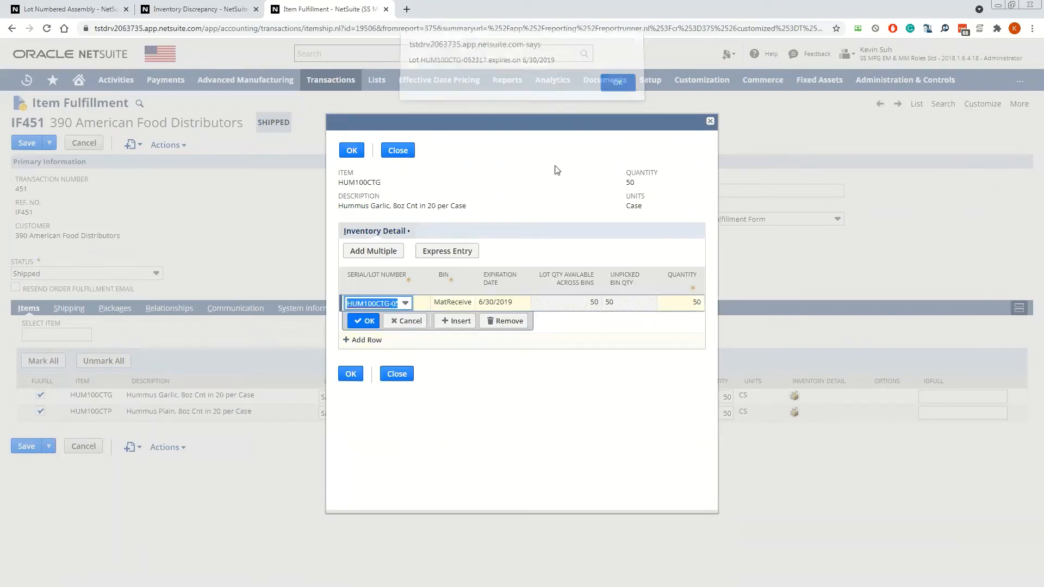
left_click(363, 321)
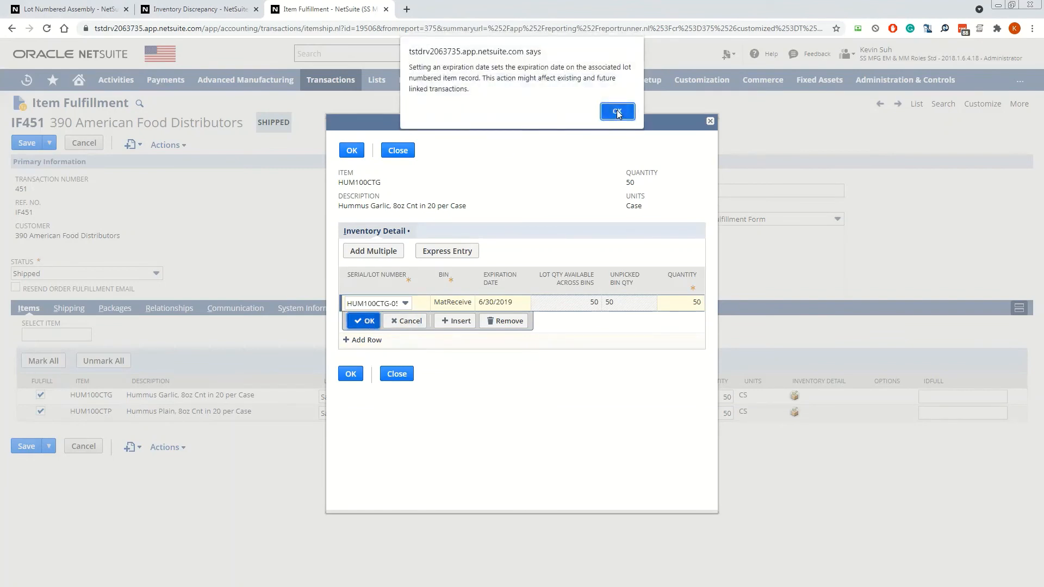
left_click(617, 112)
left_click(350, 374)
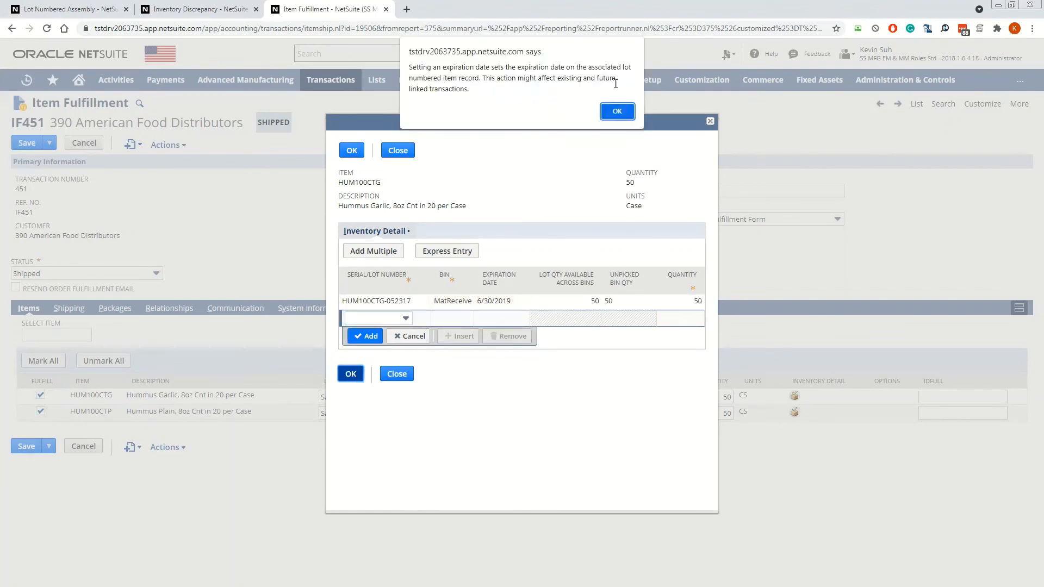
left_click(617, 111)
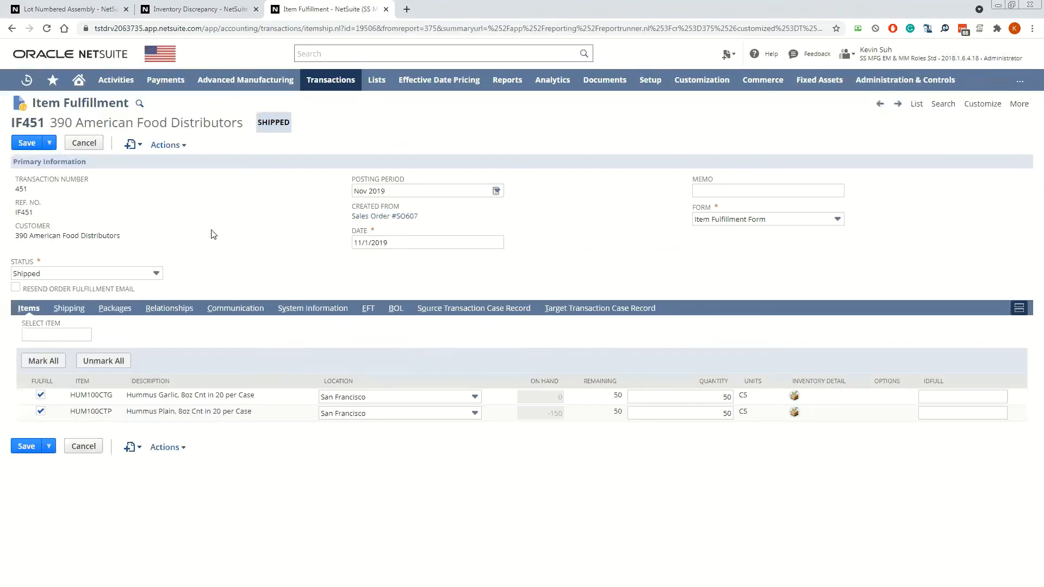
Step: Try to save the item fulfillment, return to the form and exclude the HUM100CTP line from fulfillment
left_click(26, 143)
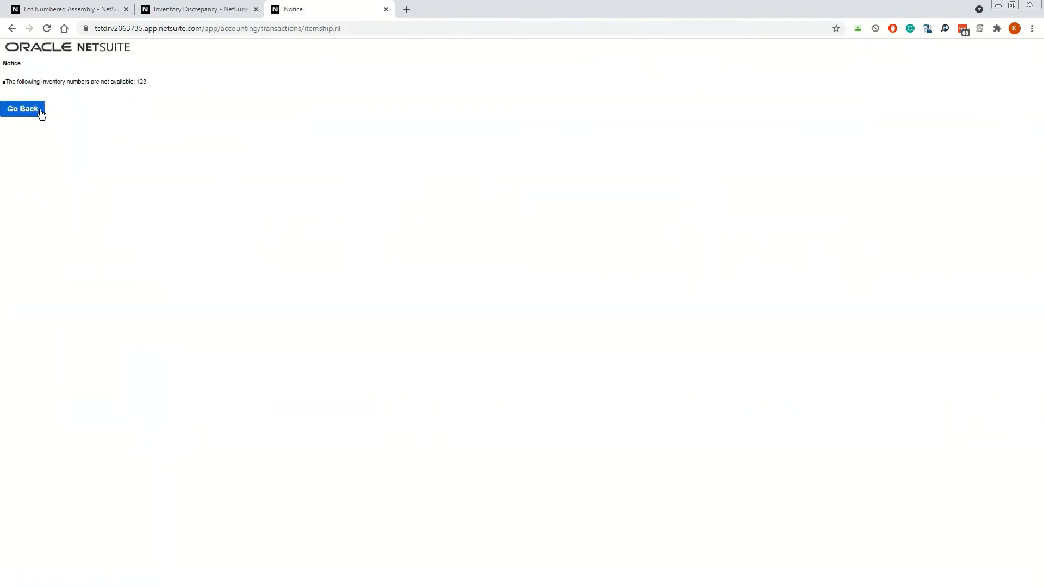
left_click(40, 113)
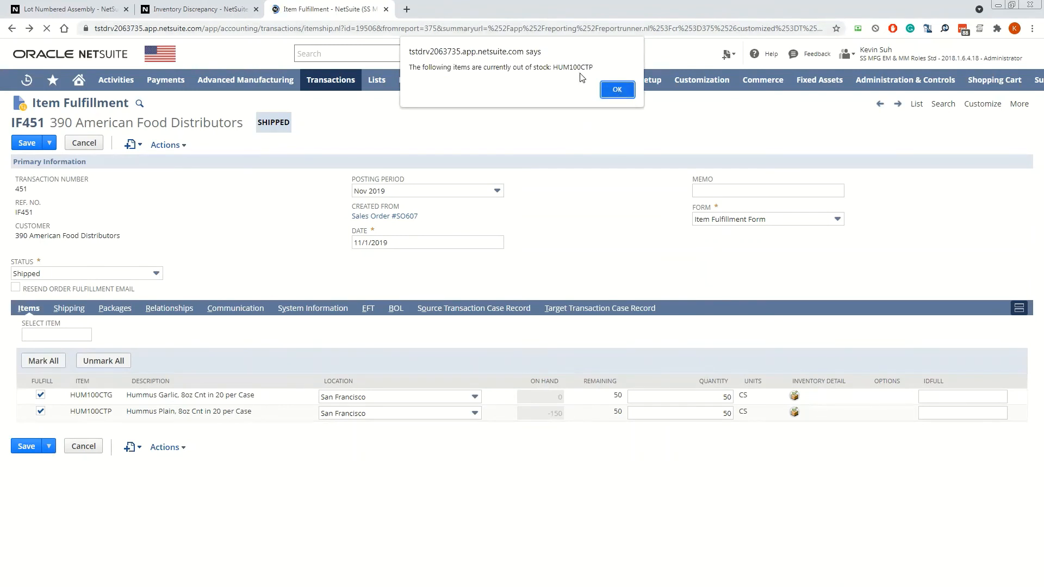
left_click(620, 90)
left_click(41, 412)
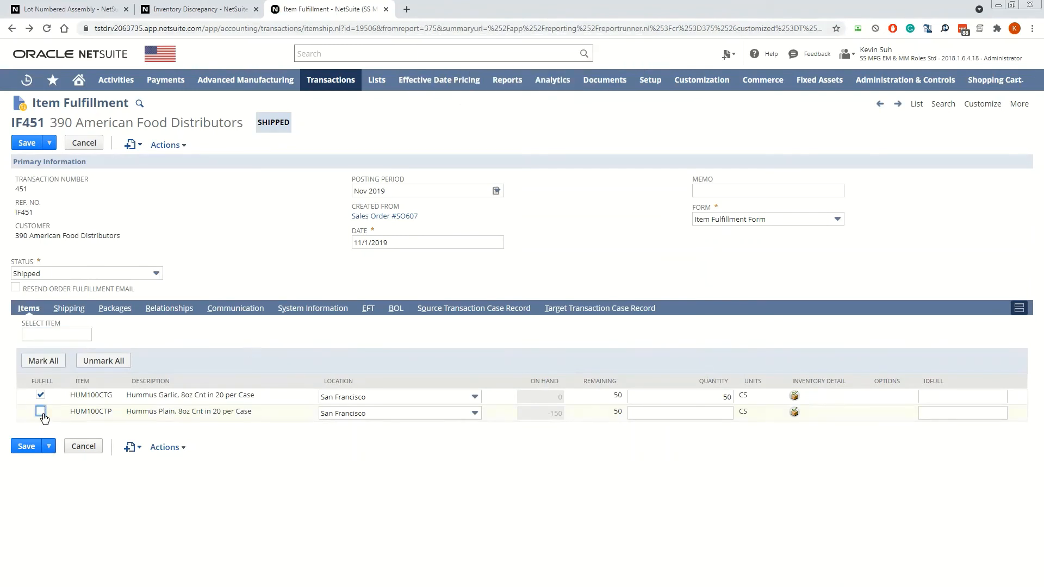
Step: Set the HUM100CTG line's lot number to HUM100CTG-052317 again, accept the expiration date notices and save the item fulfillment
left_click(794, 399)
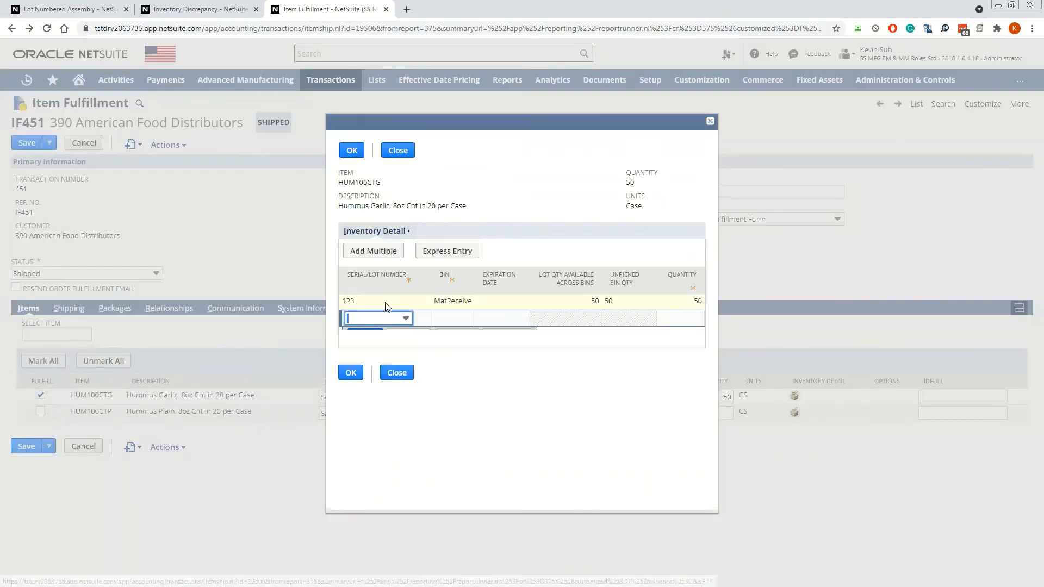
left_click(383, 301)
left_click(381, 303)
left_click(389, 353)
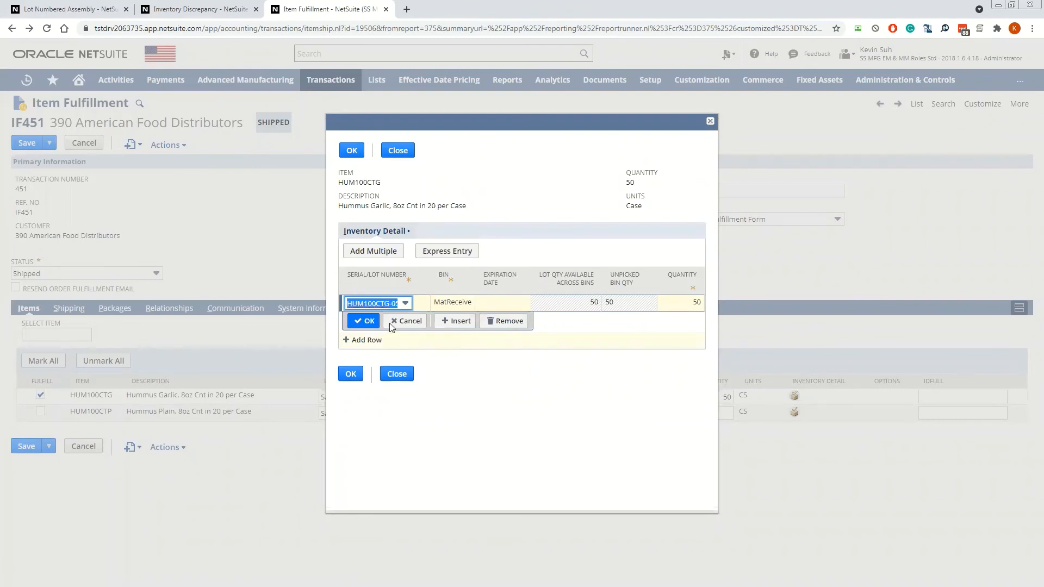
key("Return")
left_click(365, 320)
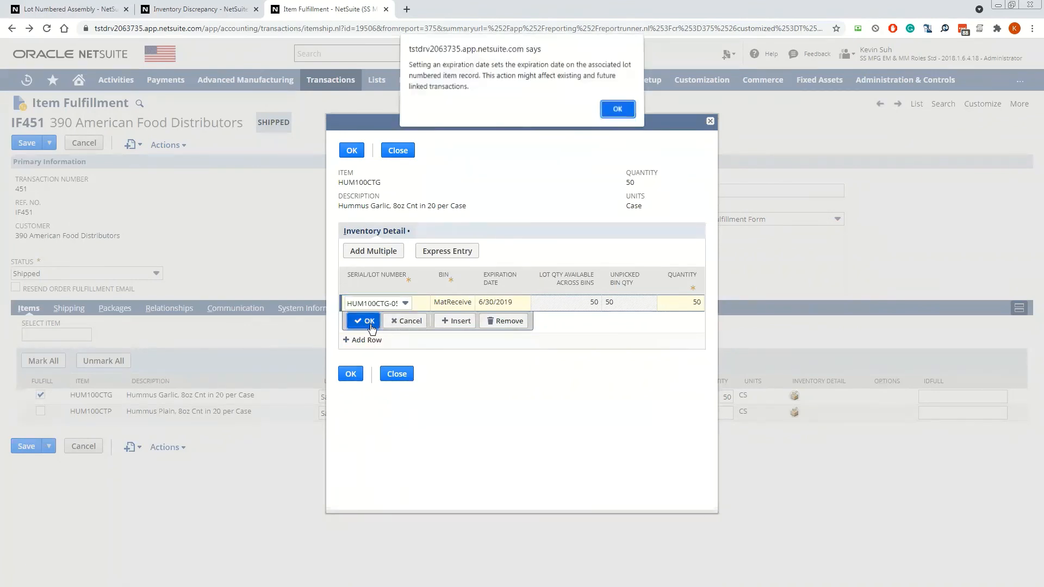
left_click(615, 108)
left_click(352, 151)
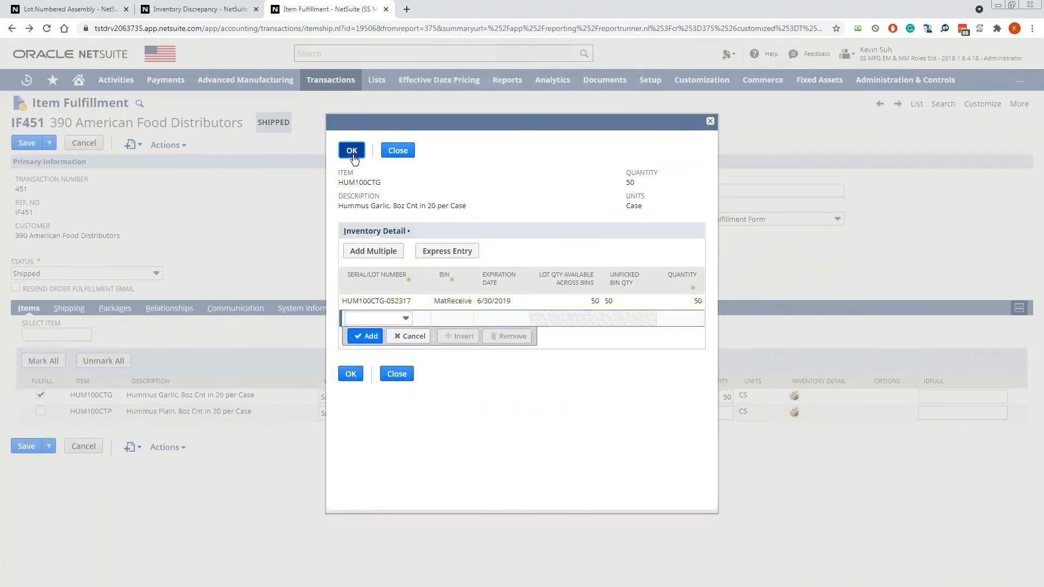
left_click(614, 111)
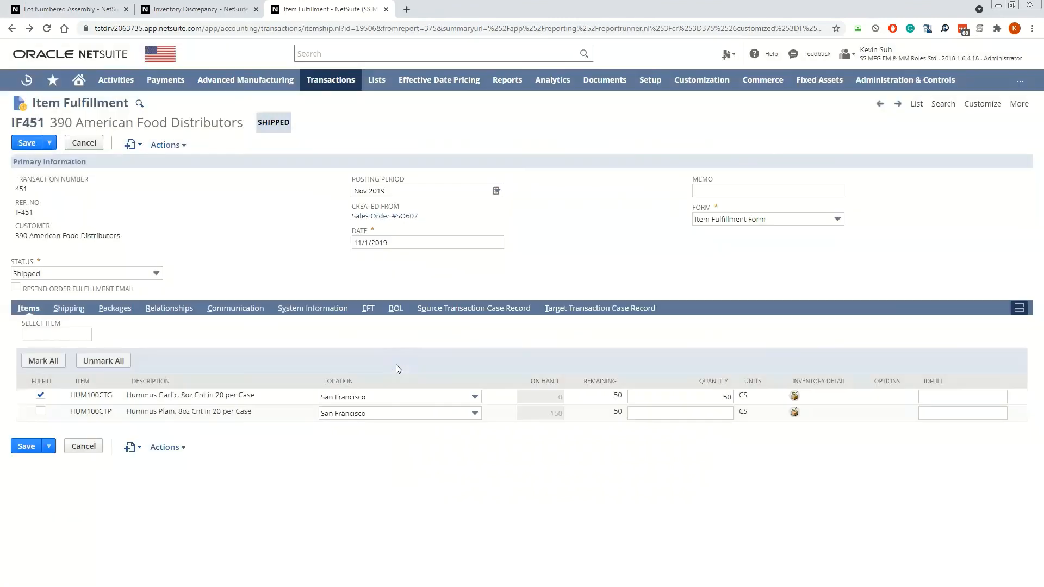
left_click(27, 144)
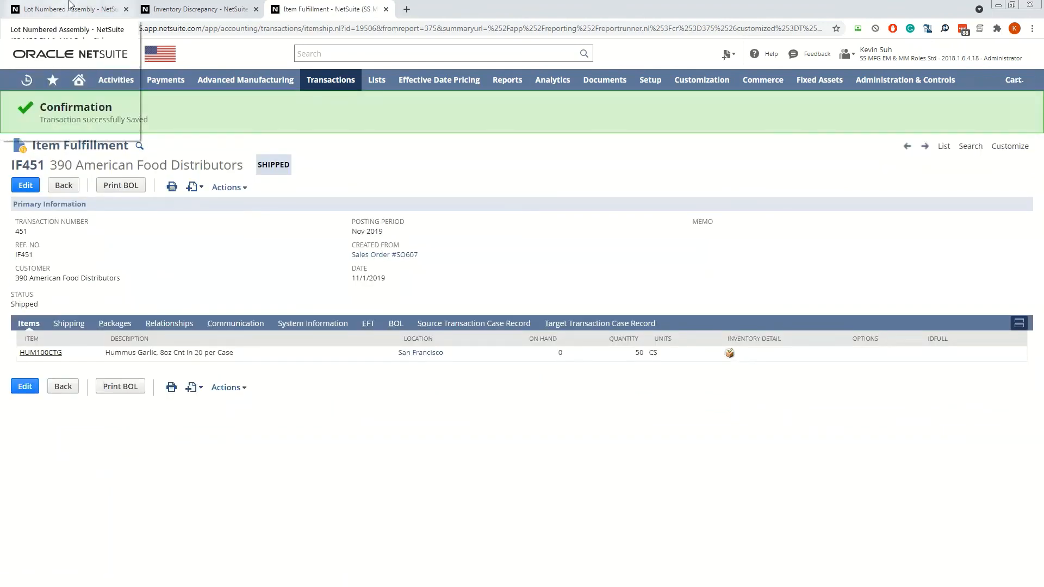
Step: Reload the HUM100CTG item record in the first browser tab and check the quantity on hand for the San Francisco location
left_click(70, 6)
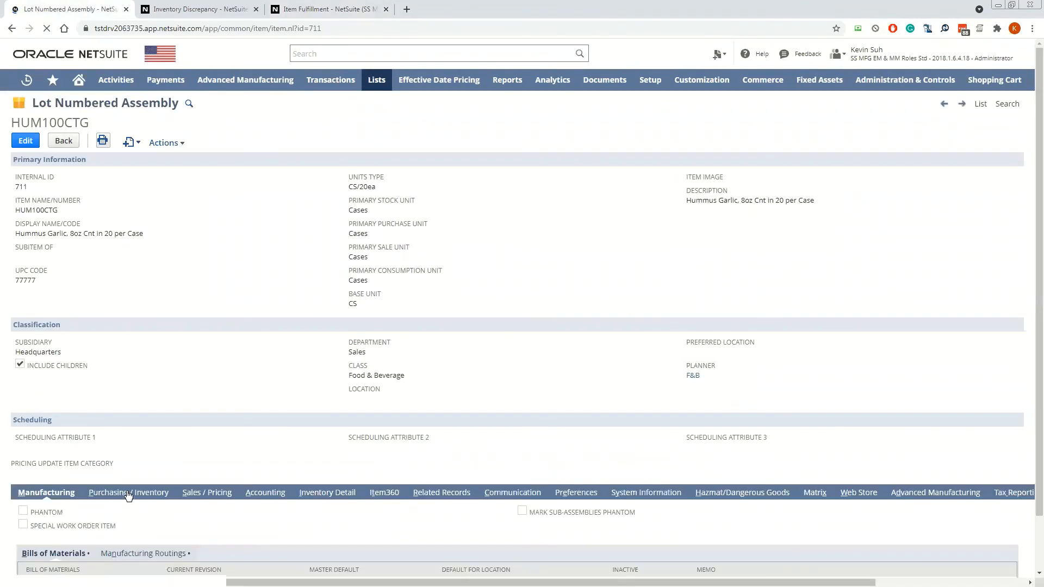
scroll(127, 490, "down", 1)
left_click(129, 432)
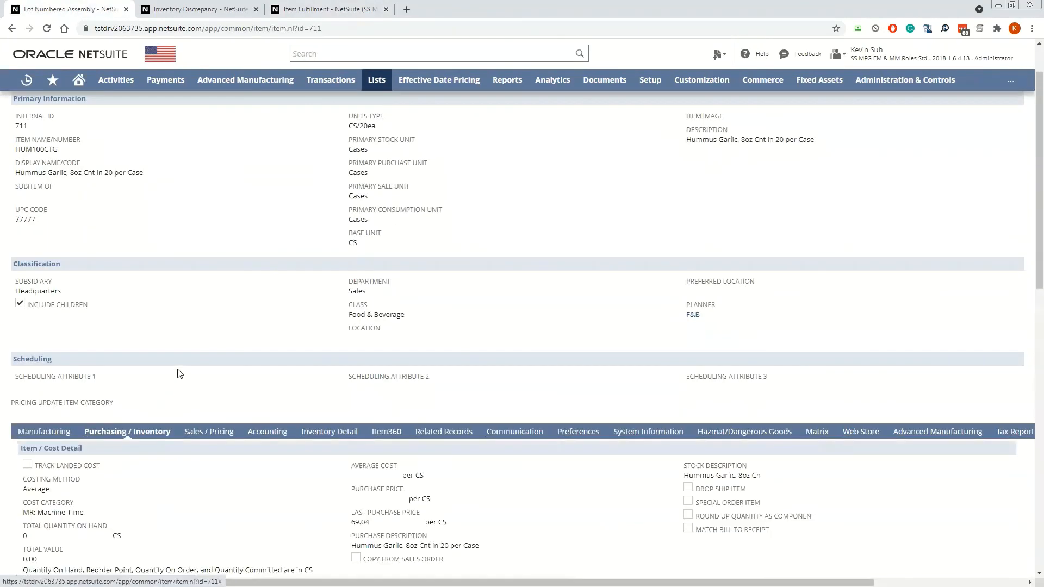
scroll(190, 373, "down", 4)
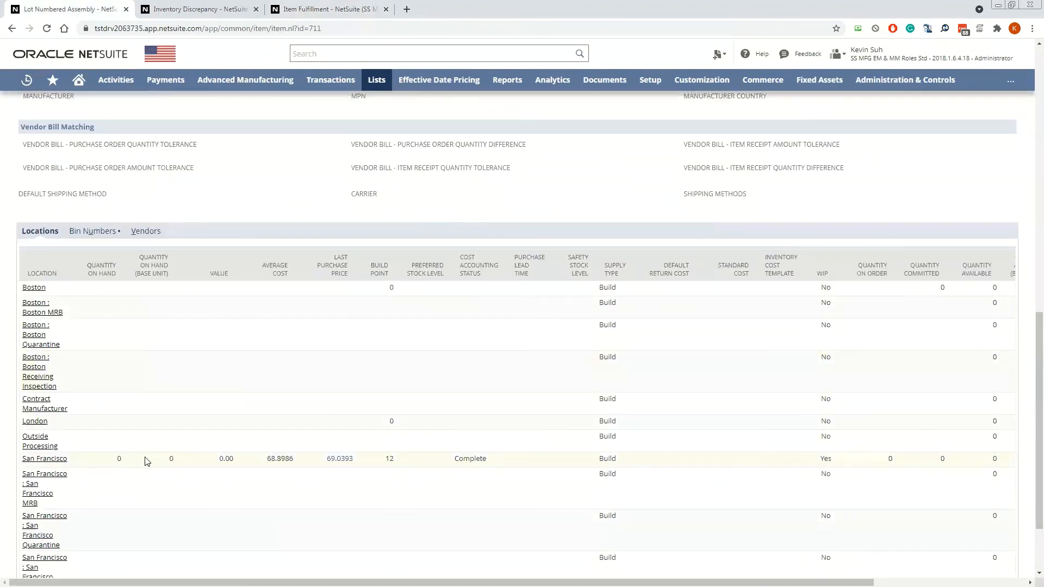
left_click_drag(177, 458, 20, 459)
Step: Check the bin and inventory numbers on hand in the HUM100CTG item's inventory detail
scroll(223, 403, "up", 12)
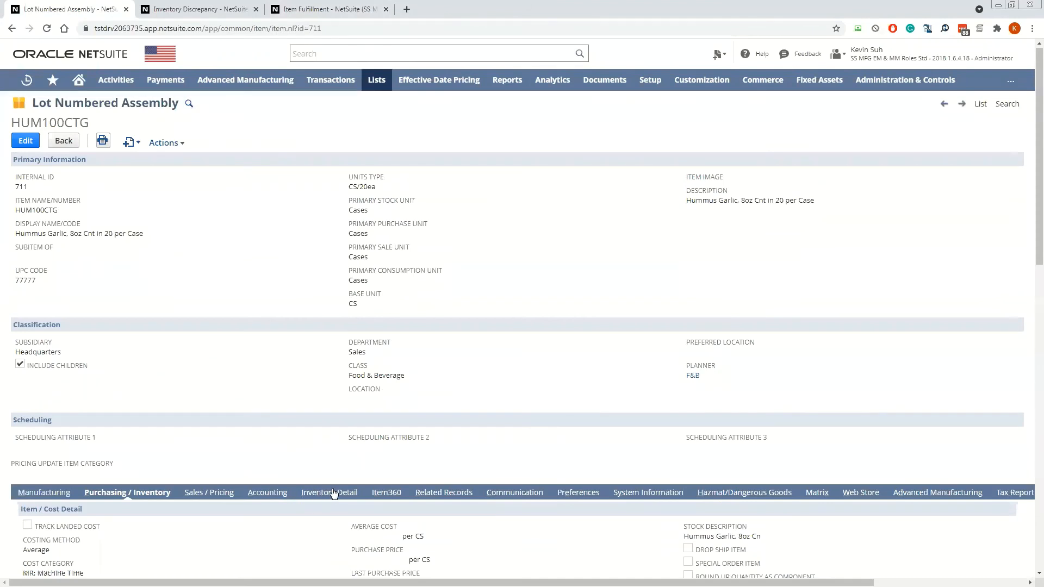
left_click(332, 492)
scroll(297, 396, "down", 3)
scroll(414, 482, "down", 2)
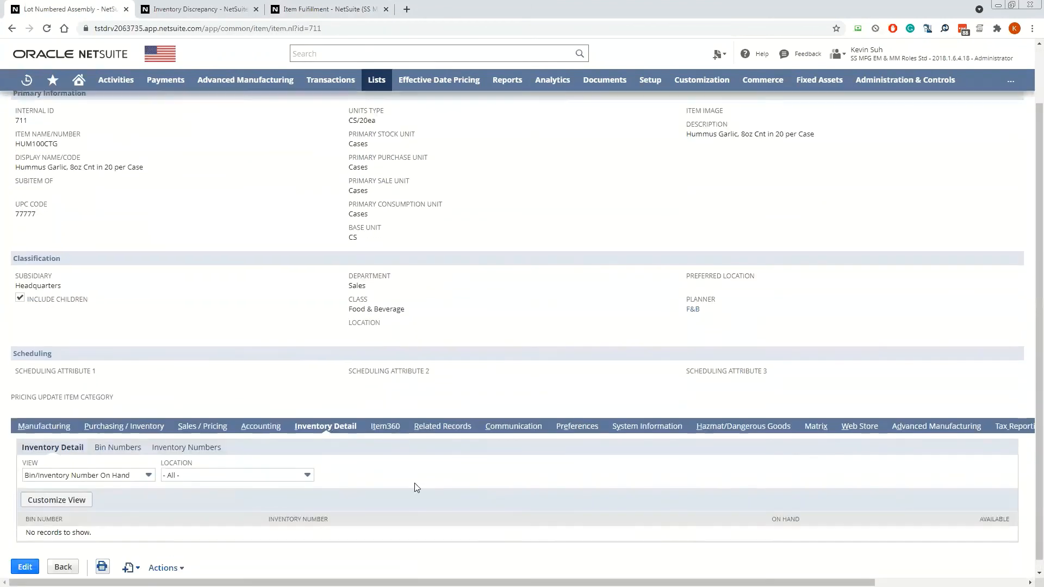
left_click_drag(1001, 527, 2, 528)
left_click(254, 325)
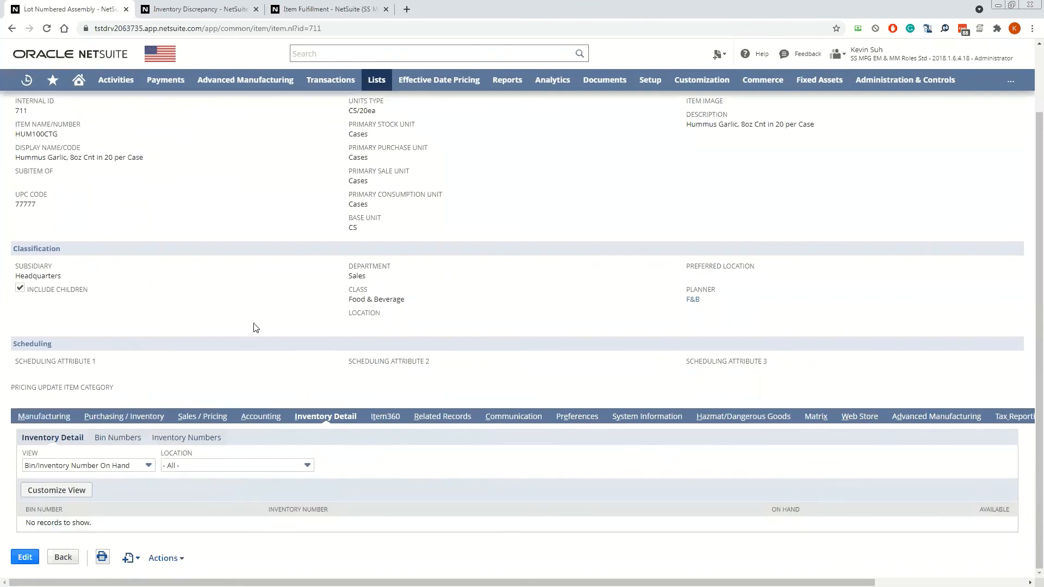